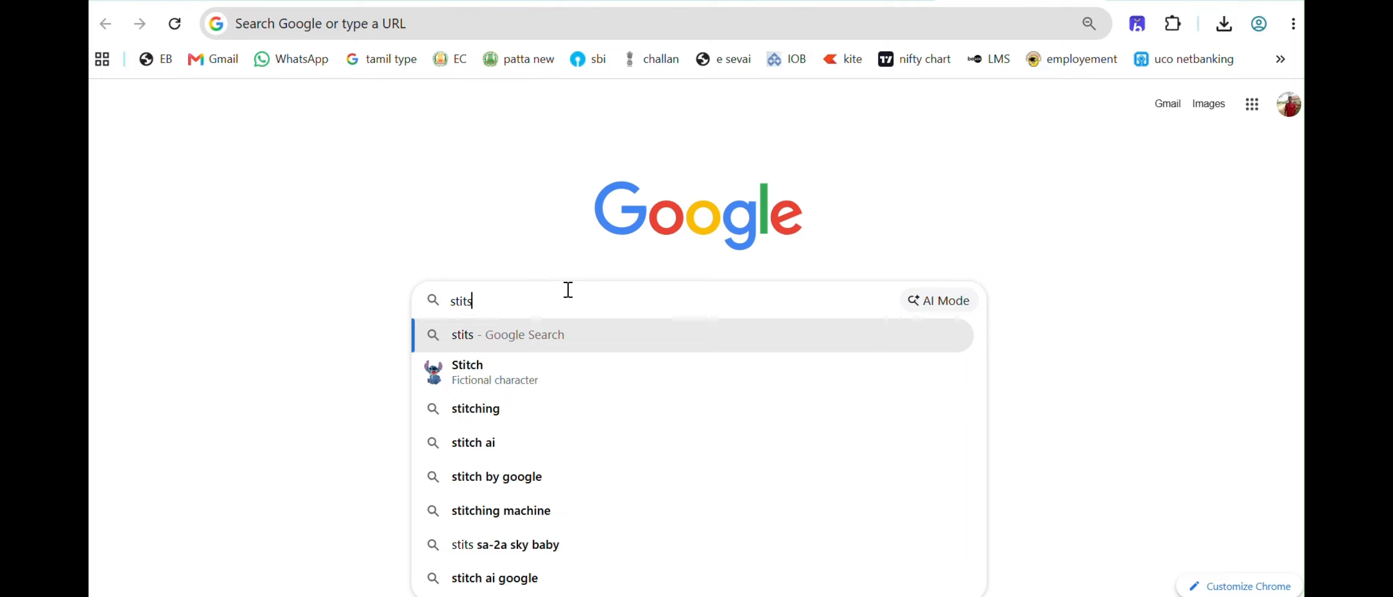
# Search Google for "stitch ai"
pyautogui.press('BackSpace')
pyautogui.write('ch')
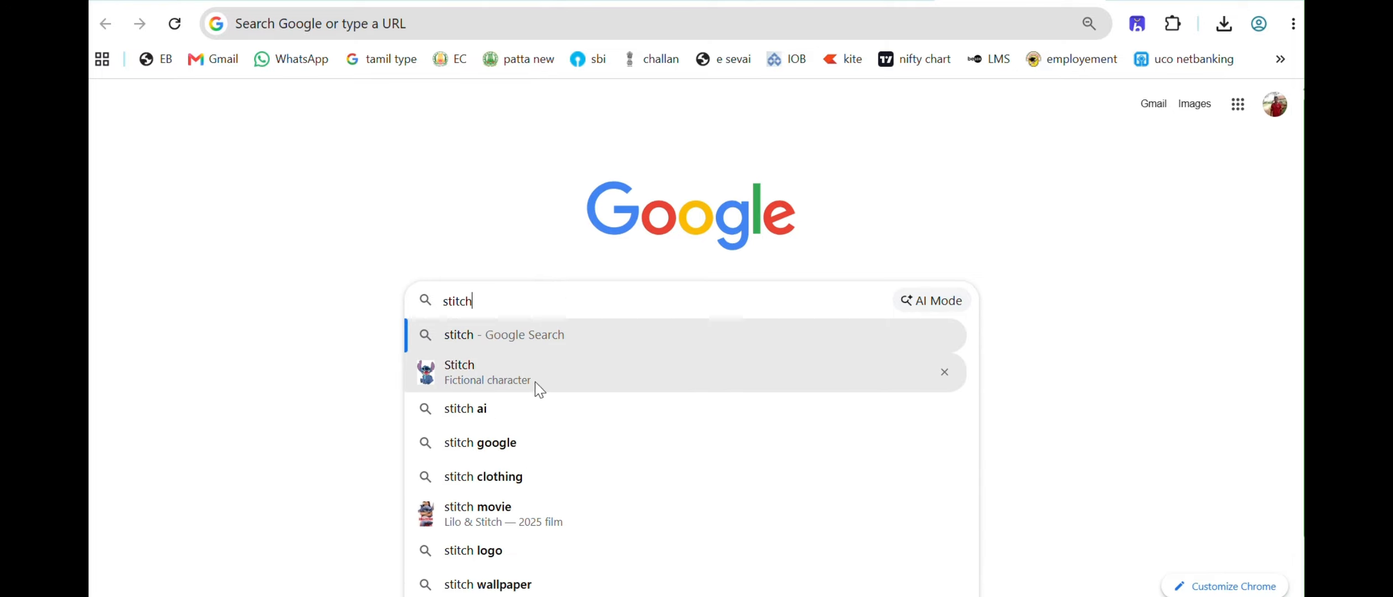
pyautogui.click(524, 408)
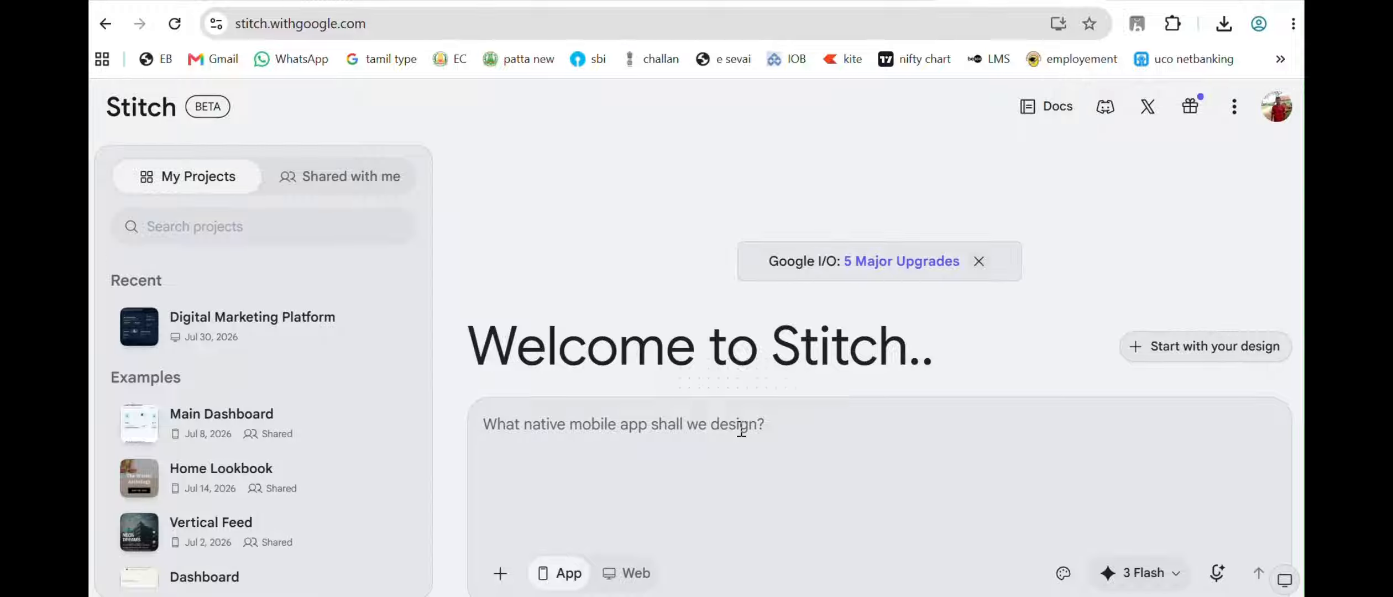
# Generate a web design from the prompt "create website for e commerce" and approve the proposed set of screens
pyautogui.click(620, 581)
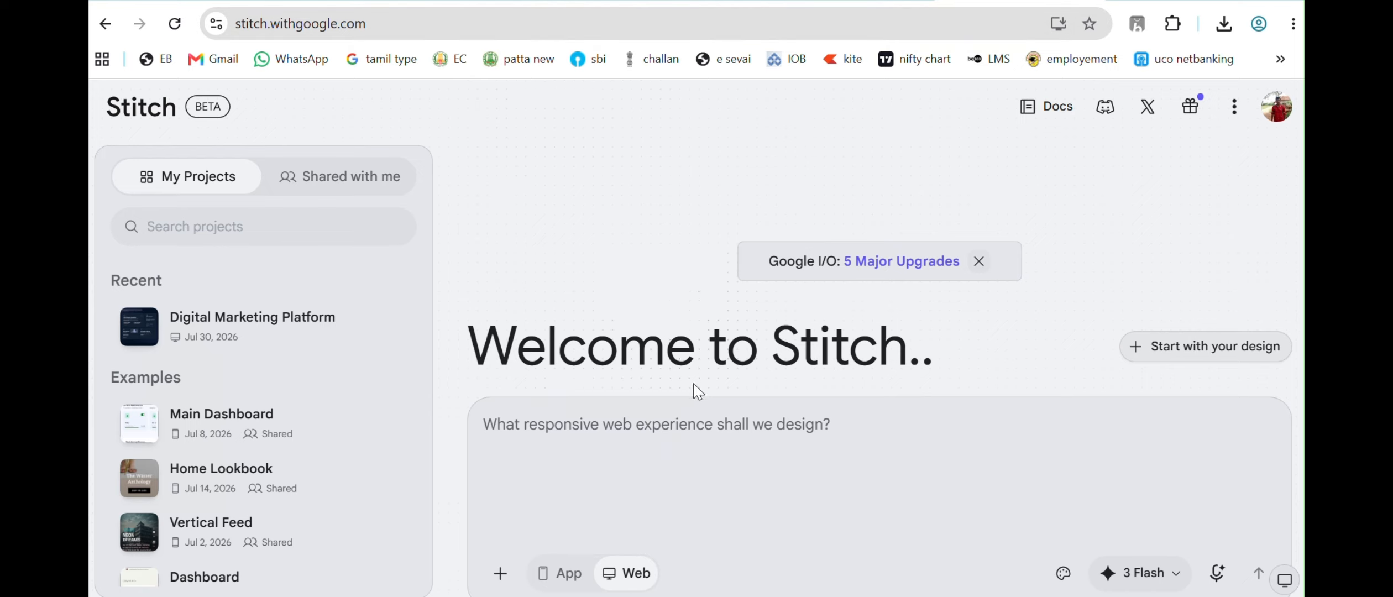
pyautogui.click(700, 424)
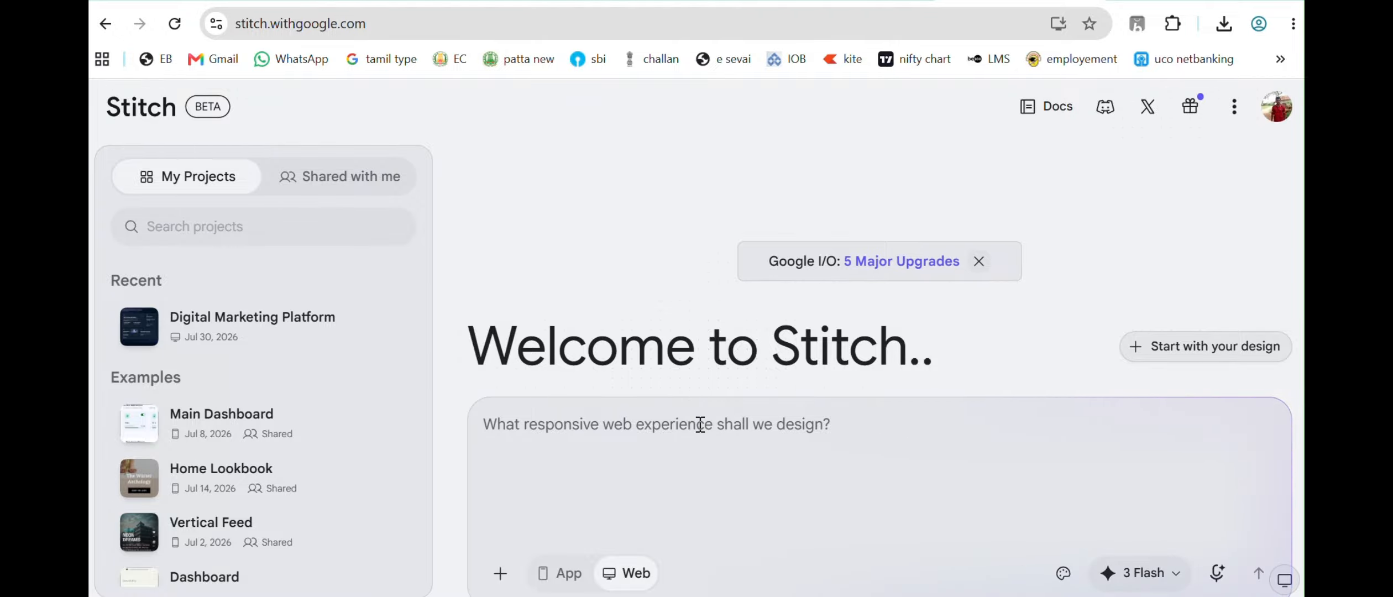
pyautogui.write('create websi')
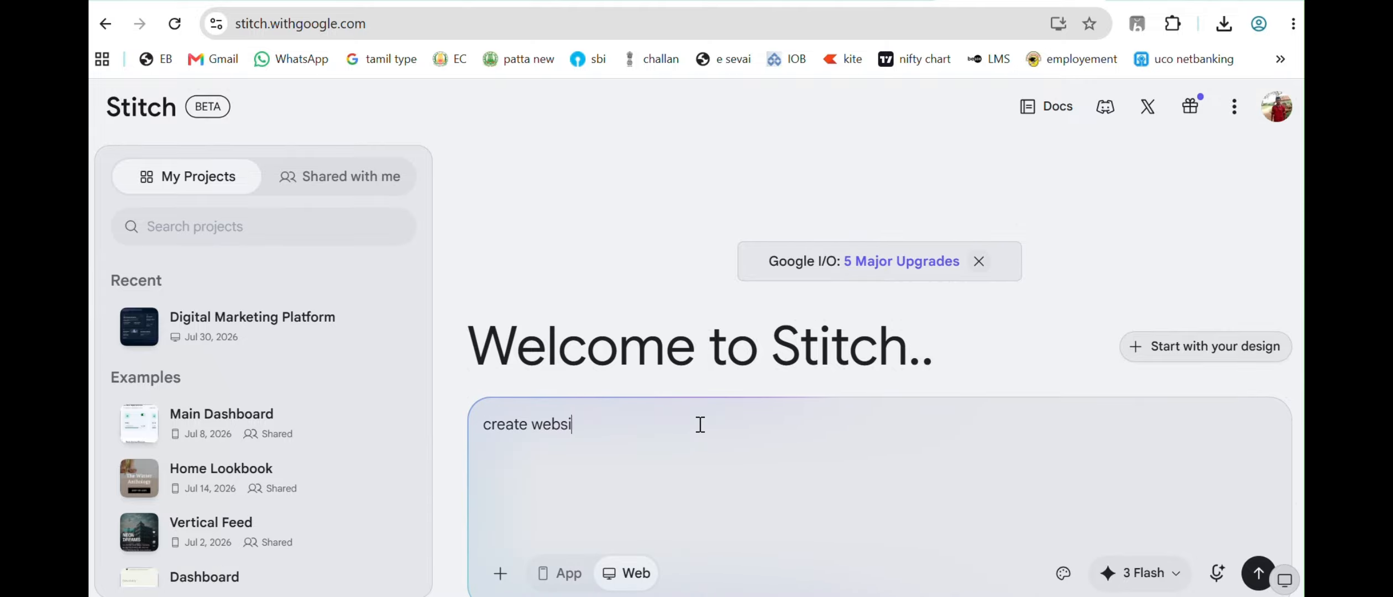
pyautogui.write('te for e commerce')
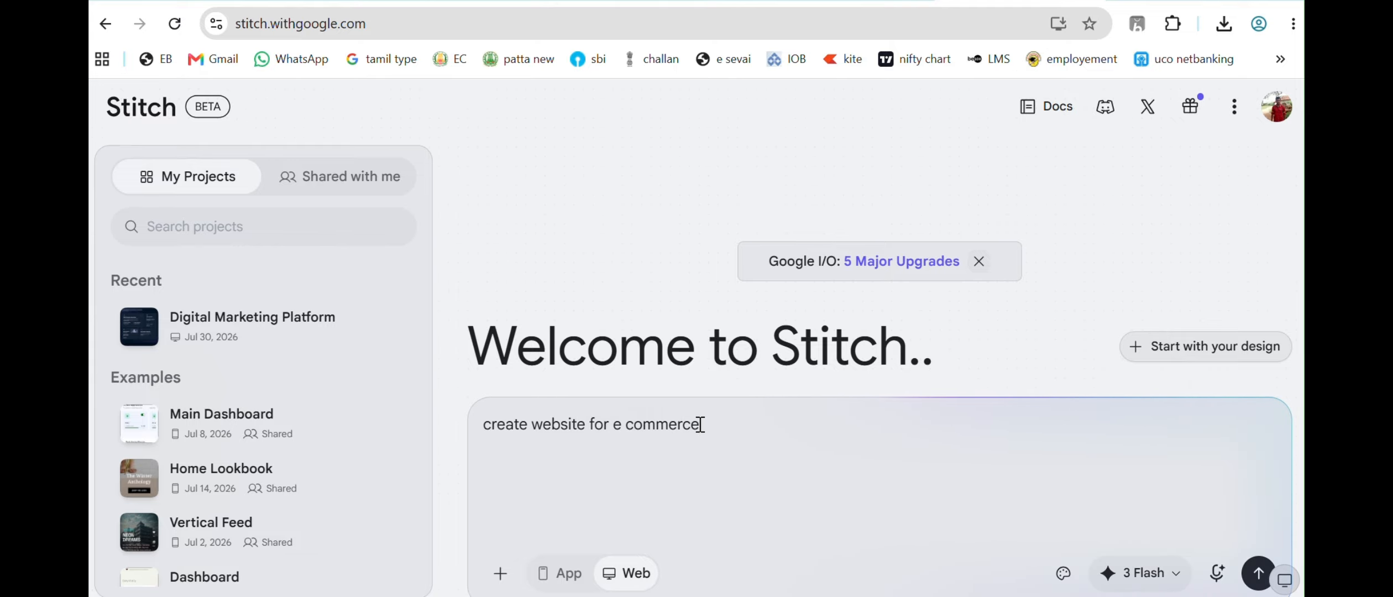
pyautogui.press('Return')
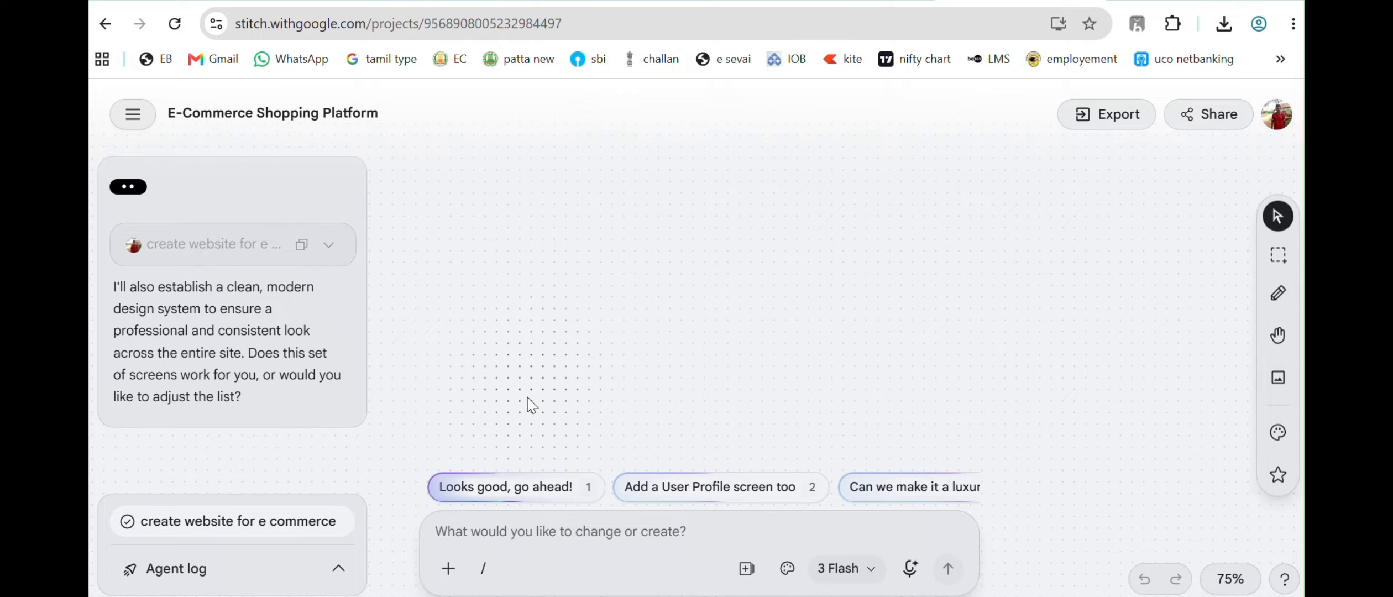
pyautogui.click(489, 497)
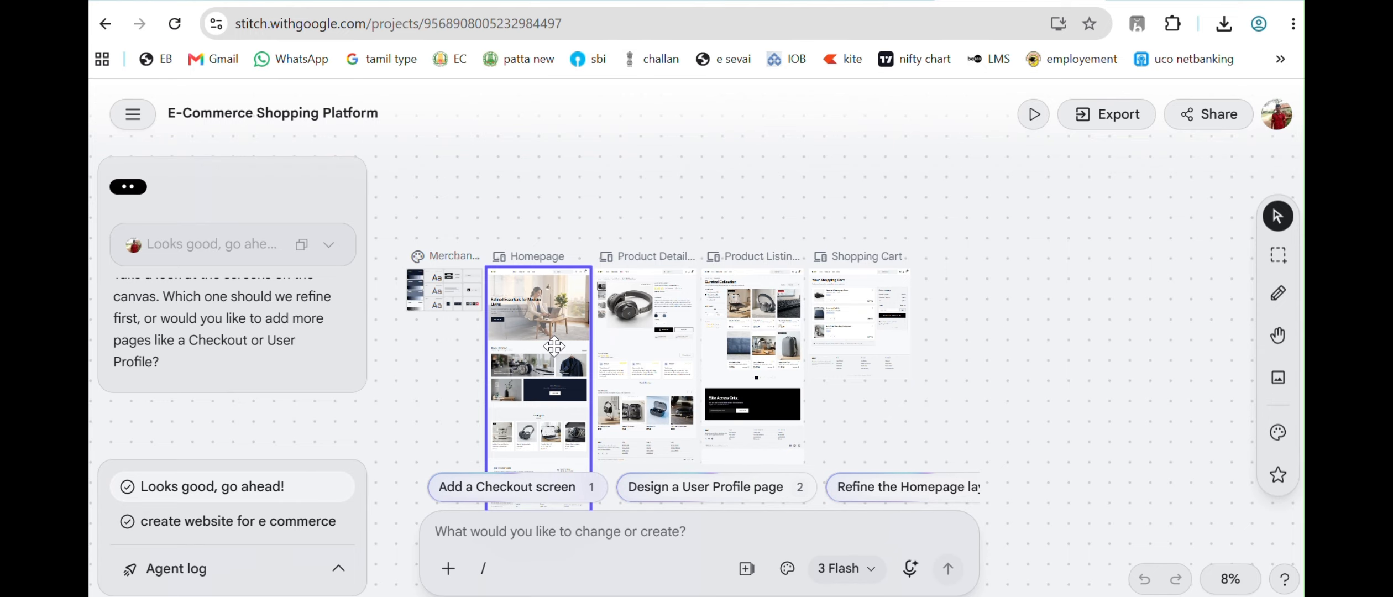
# Open the e-commerce project's interactive prototype and review the homepage down to its footer
pyautogui.scroll(-2, 554, 346)
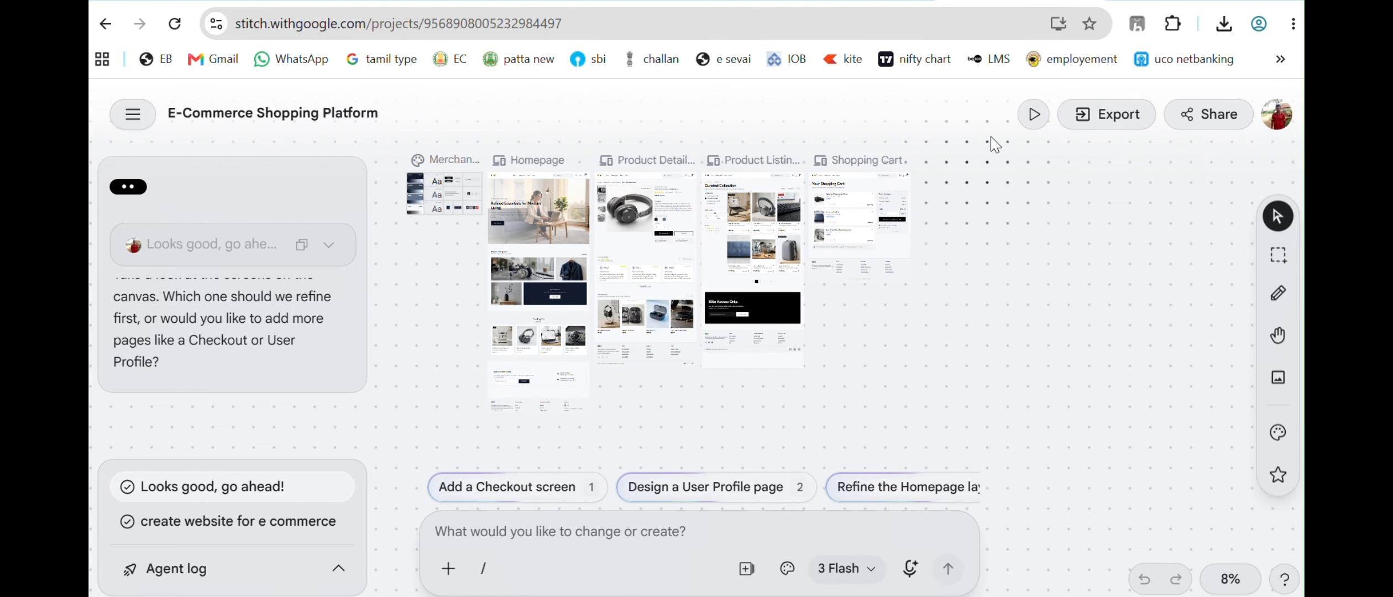
pyautogui.click(1034, 116)
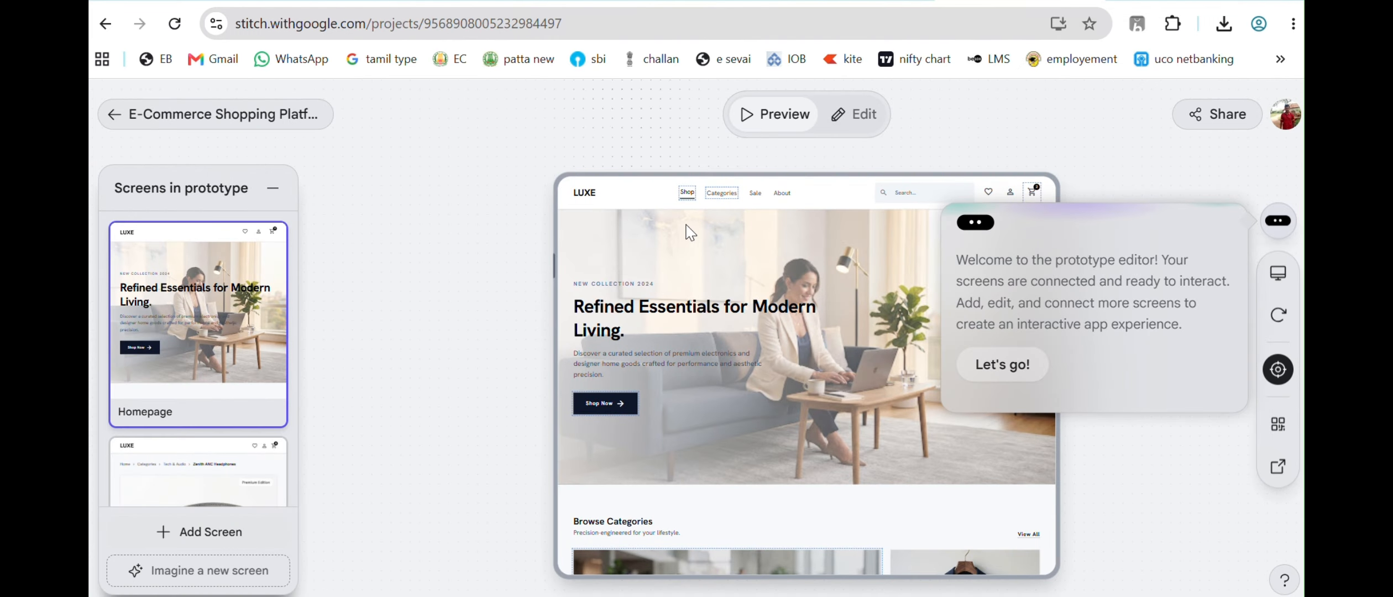
pyautogui.scroll(-10, 708, 280)
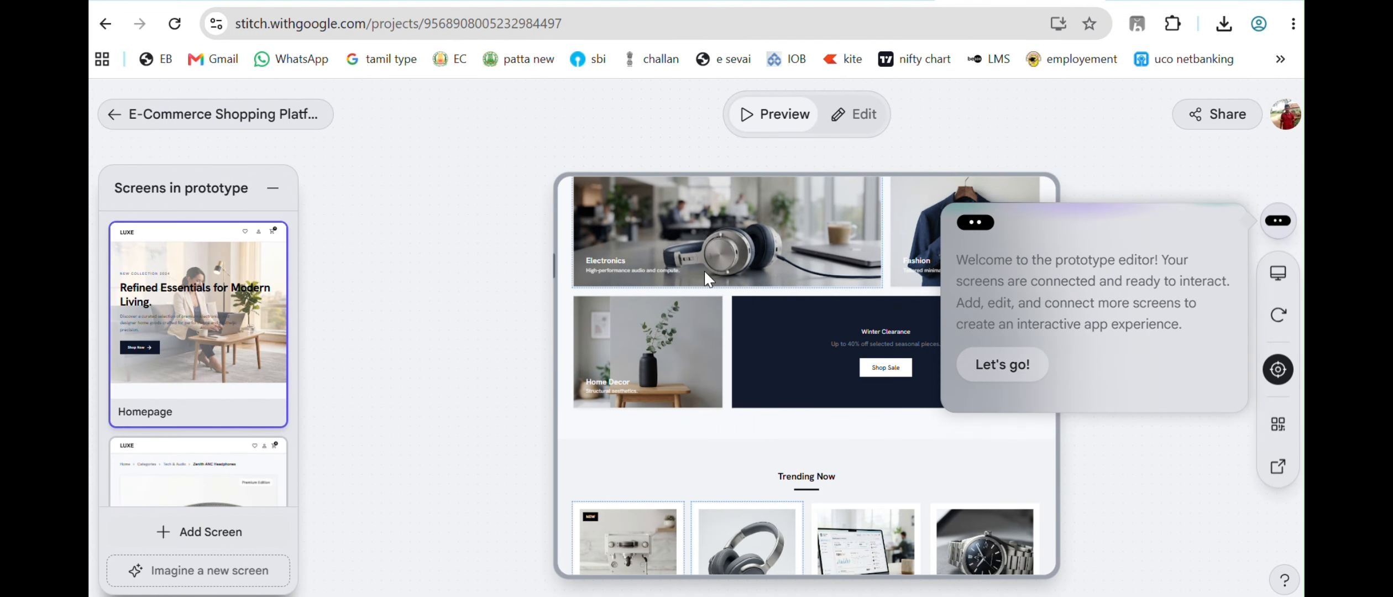
pyautogui.scroll(-1, 763, 455)
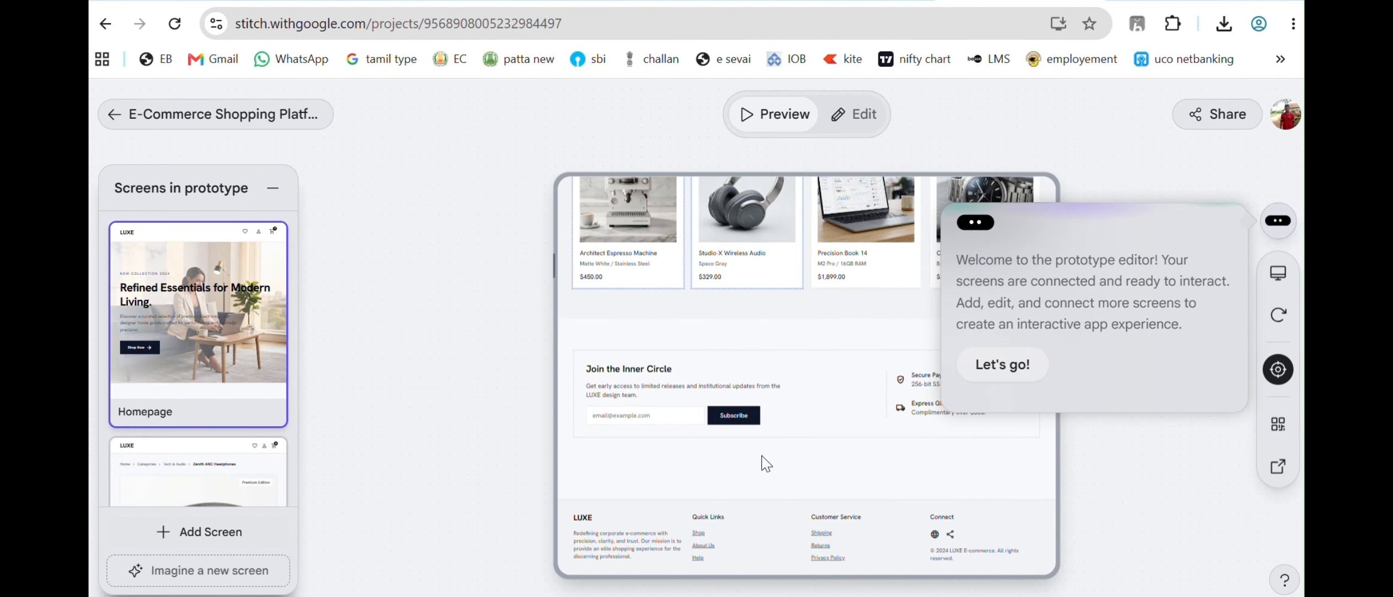
pyautogui.scroll(6, 762, 454)
pyautogui.scroll(5, 761, 455)
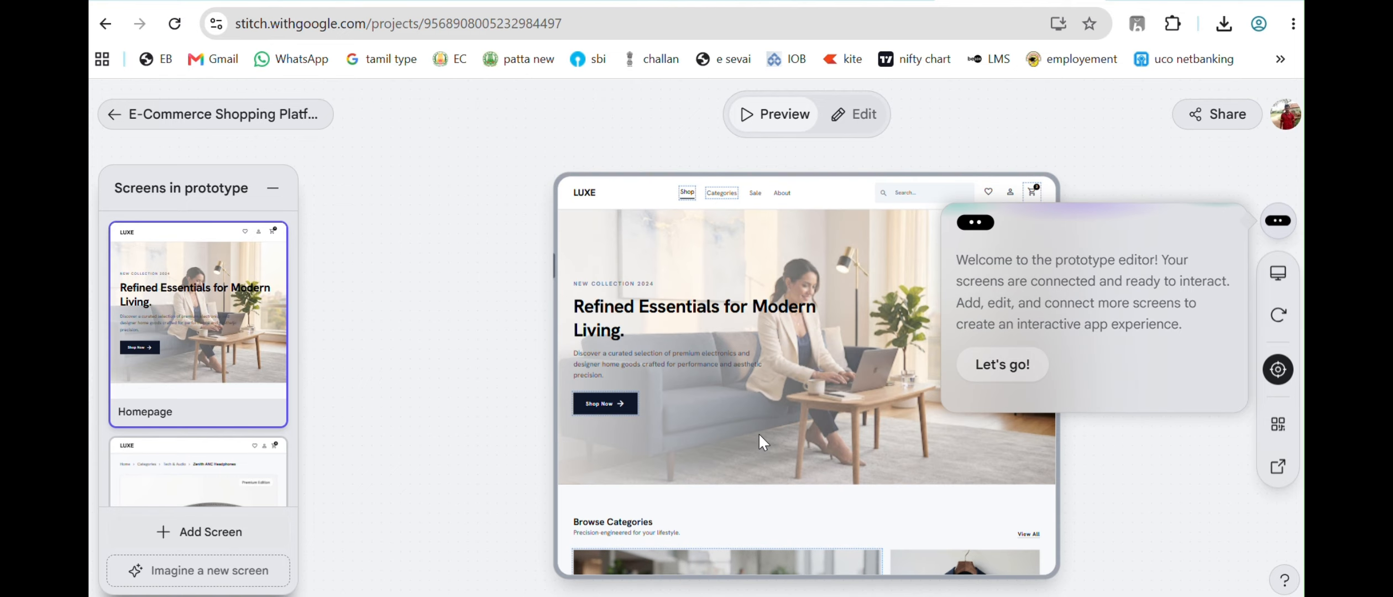
# Switch the e-commerce prototype to edit mode and examine its homepage in the mobile layout
pyautogui.click(861, 114)
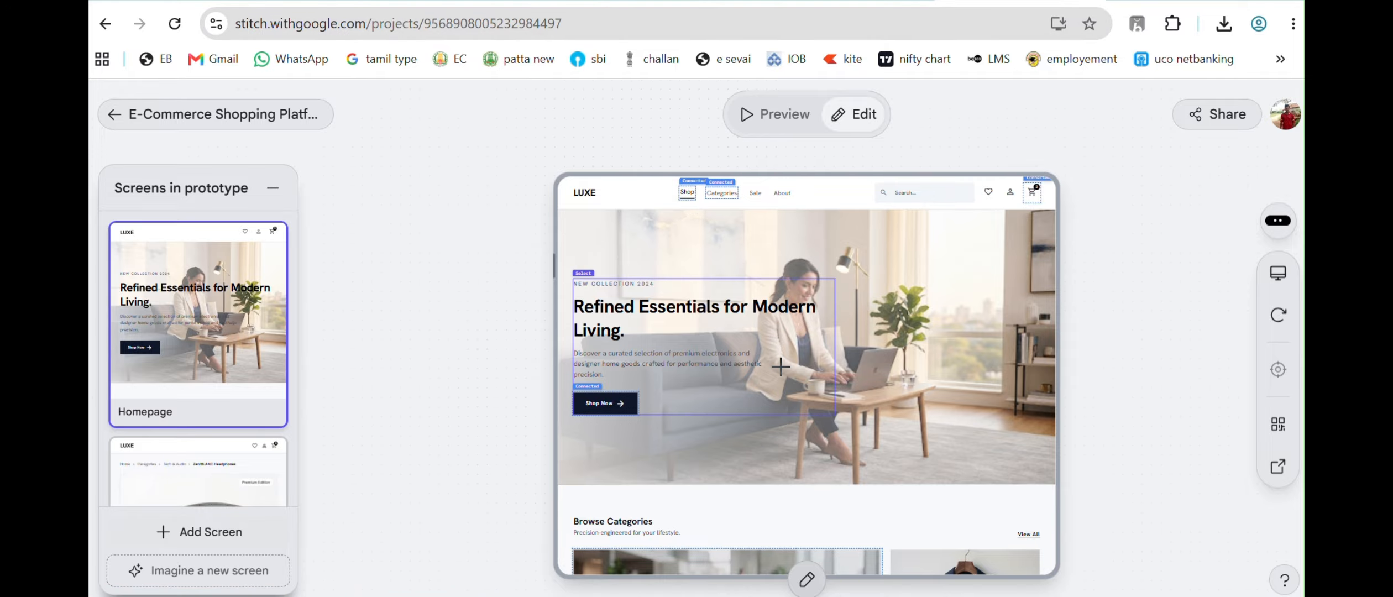
pyautogui.click(1276, 273)
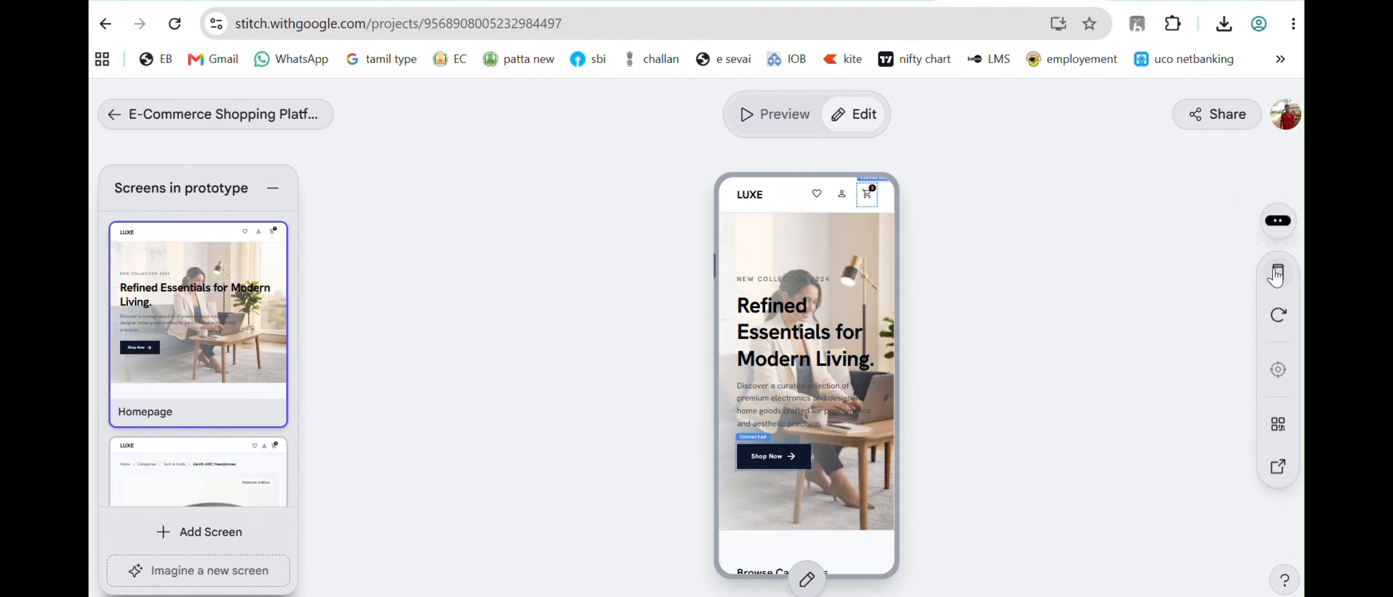
pyautogui.scroll(-1, 798, 319)
pyautogui.scroll(-10, 798, 320)
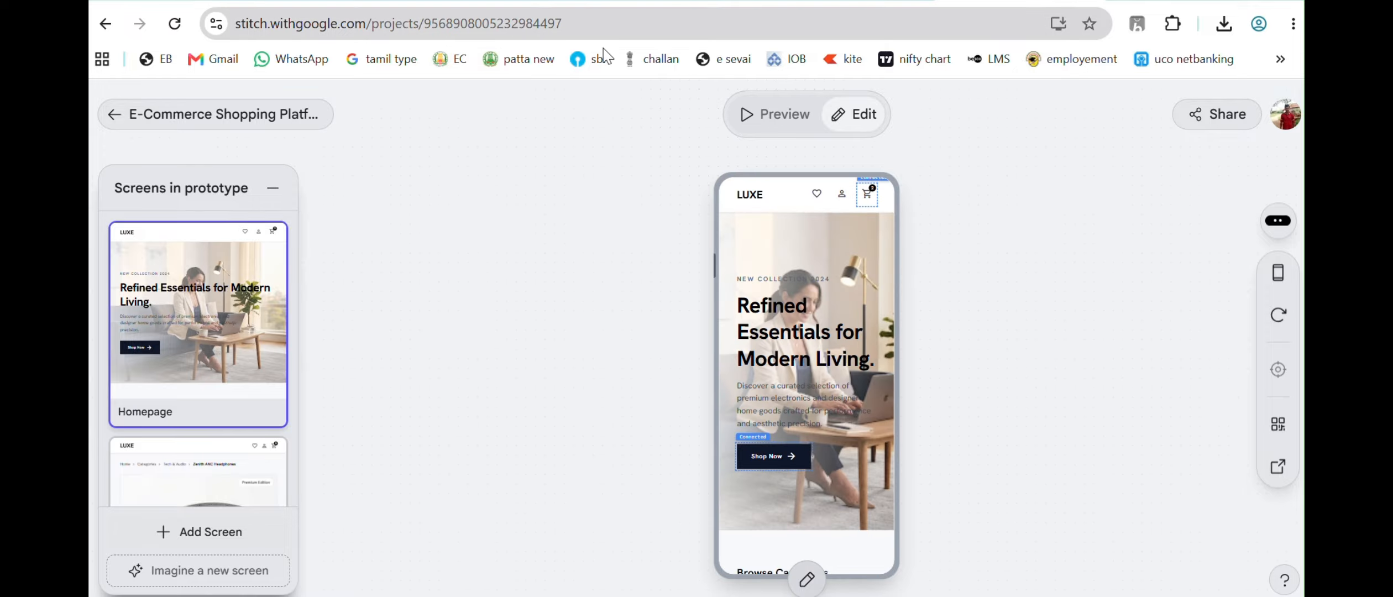
pyautogui.scroll(-5, 777, 398)
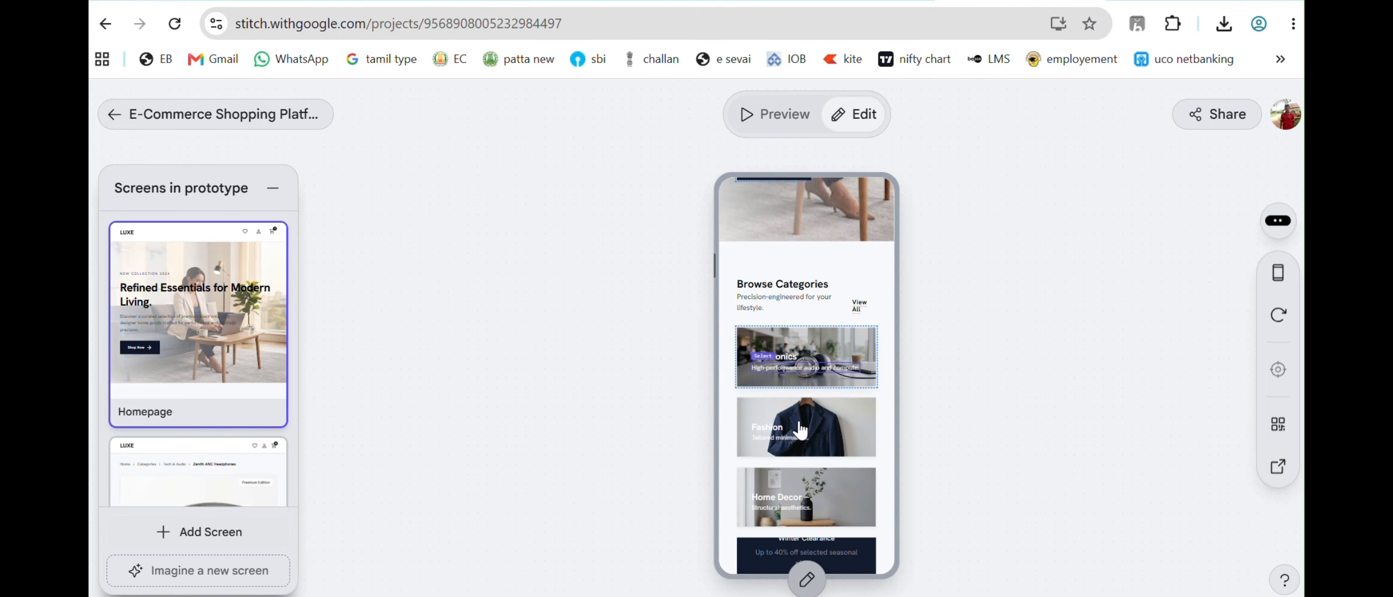
pyautogui.scroll(-5, 776, 398)
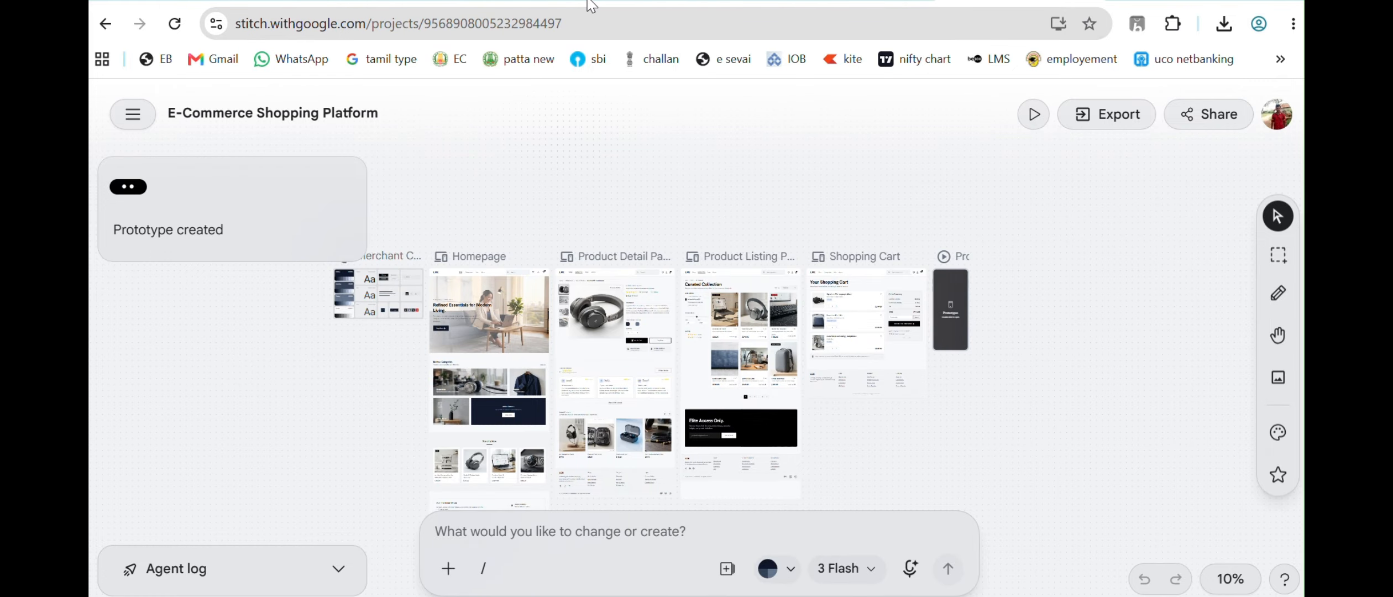
pyautogui.click(596, 2)
pyautogui.click(588, 423)
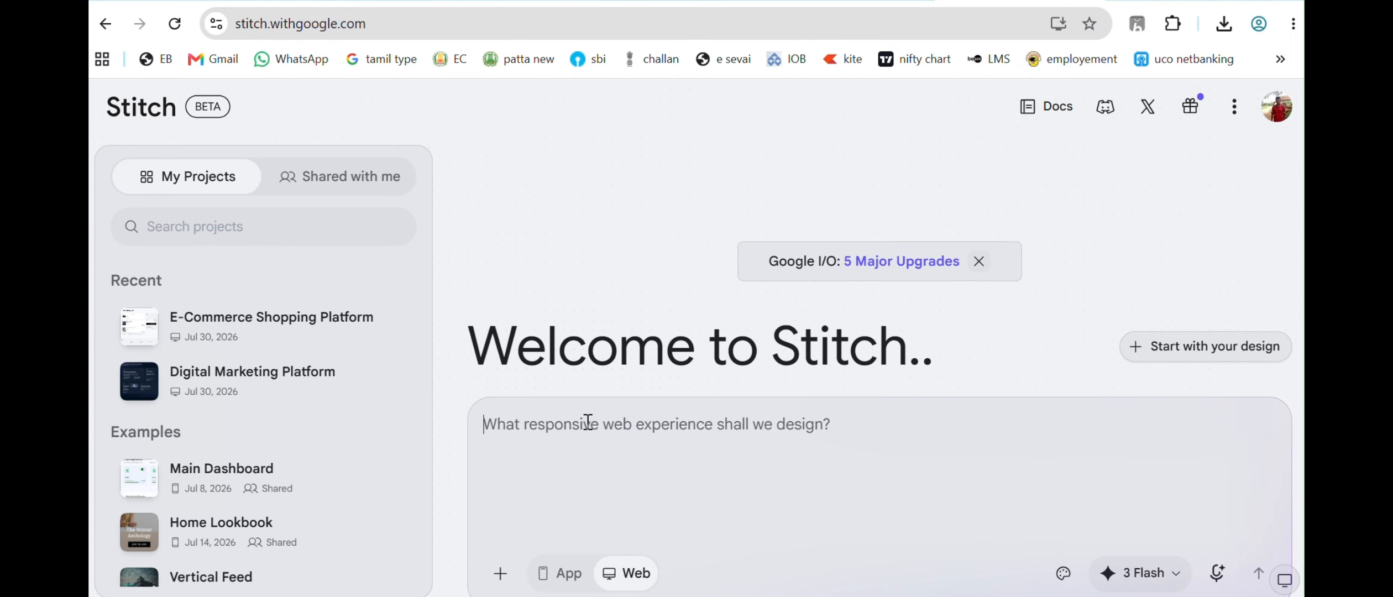
pyautogui.write('wwwfli')
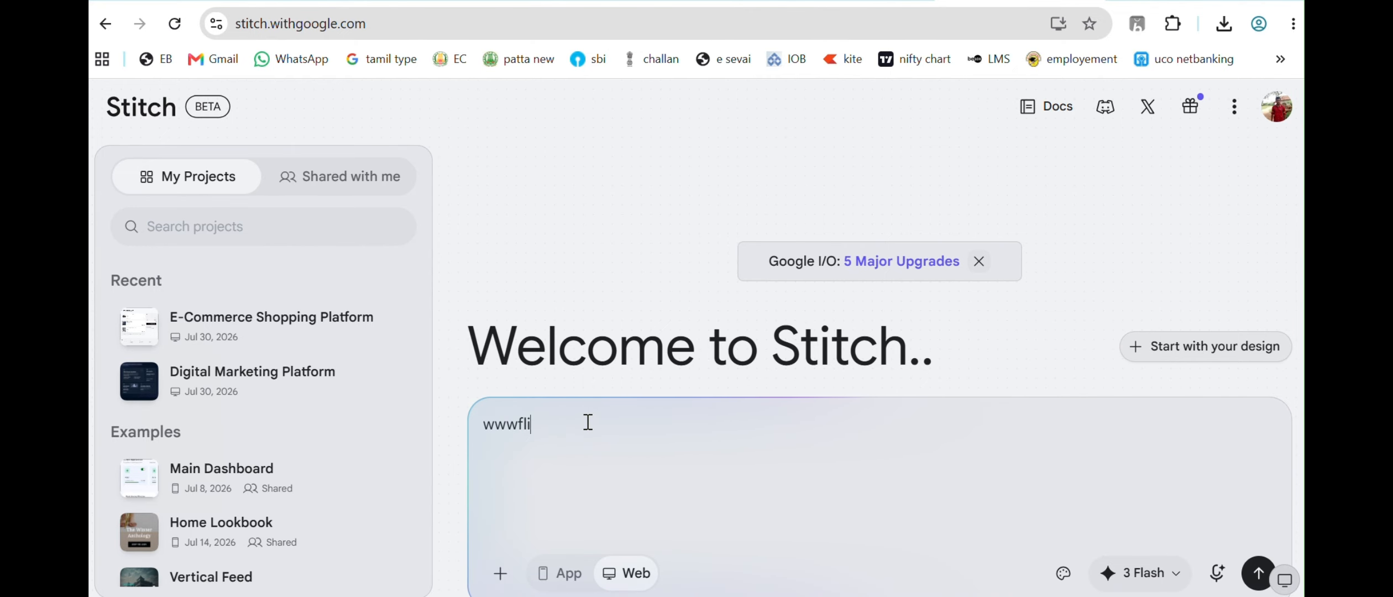
pyautogui.press('BackSpace')
pyautogui.press('BackSpace')
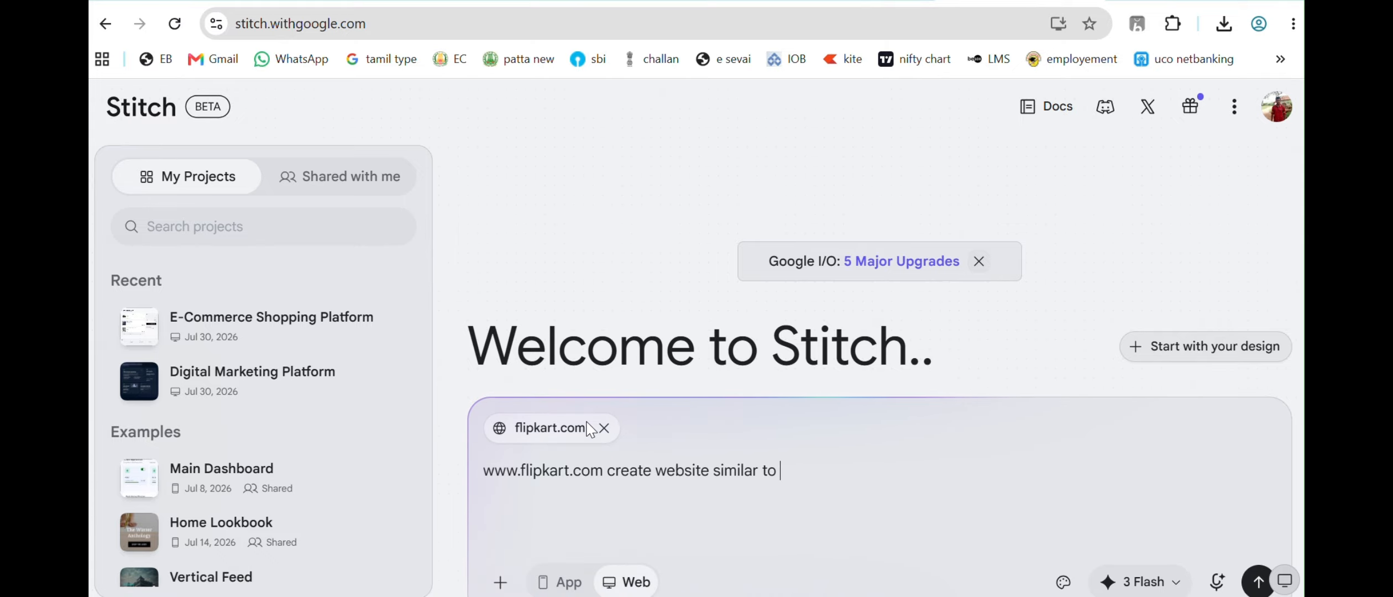
pyautogui.write('this')
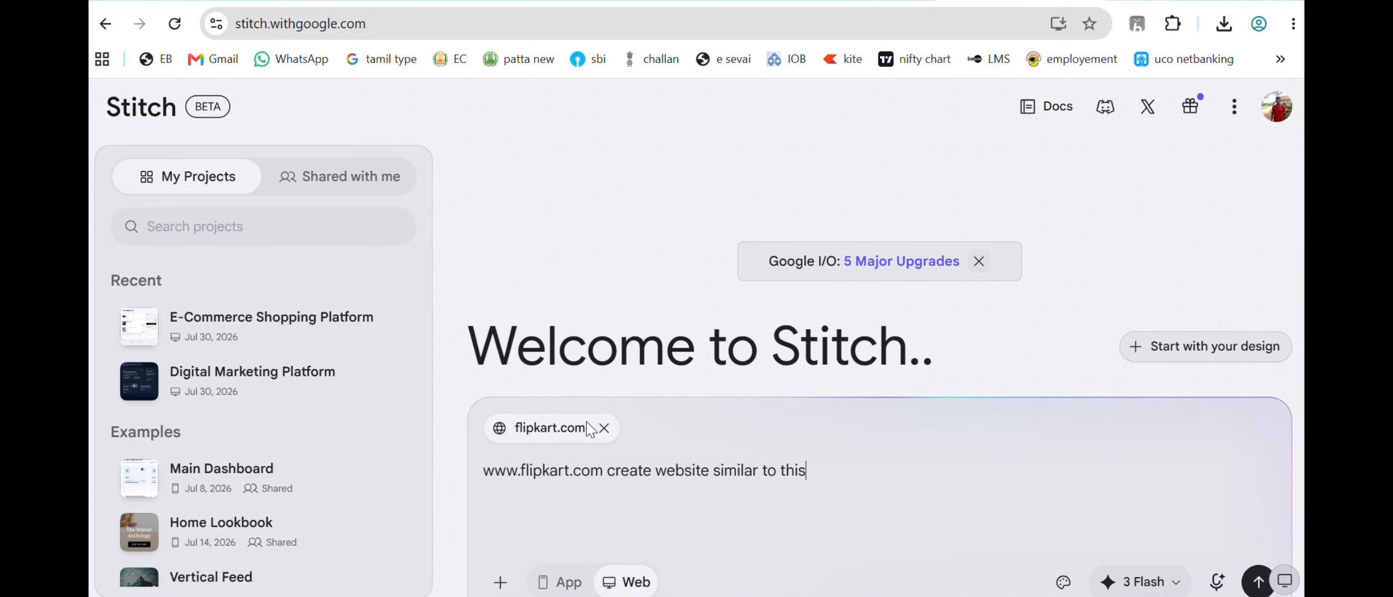
pyautogui.click(1255, 580)
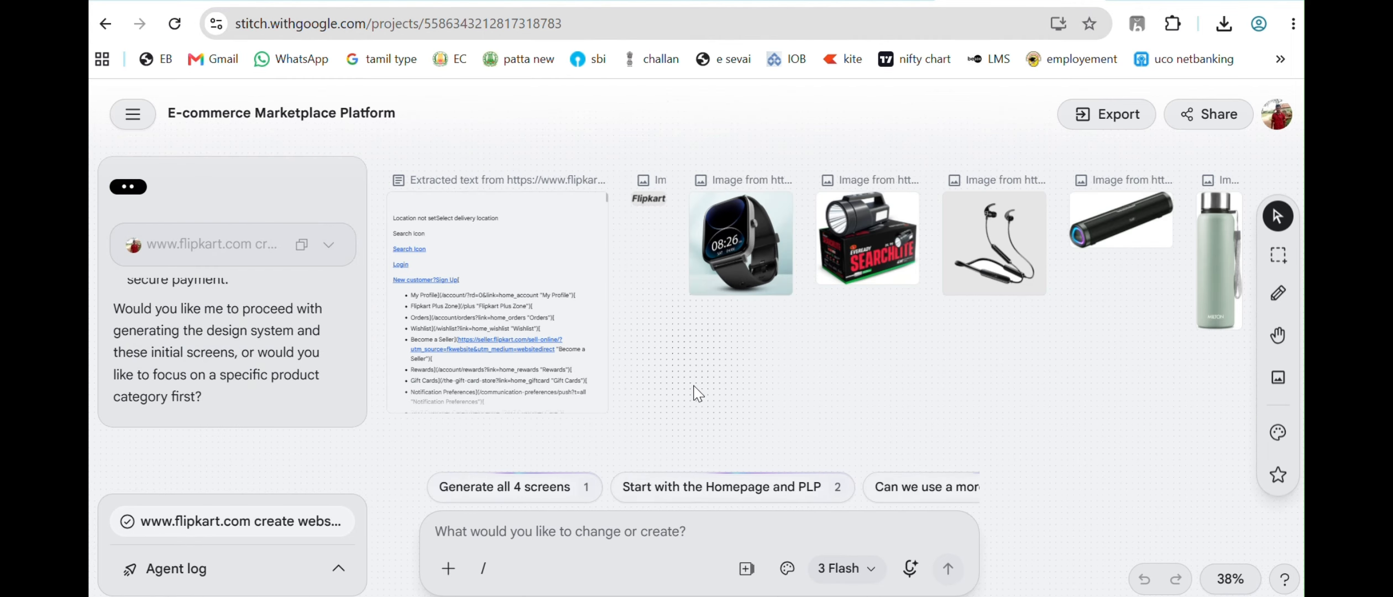
pyautogui.click(717, 483)
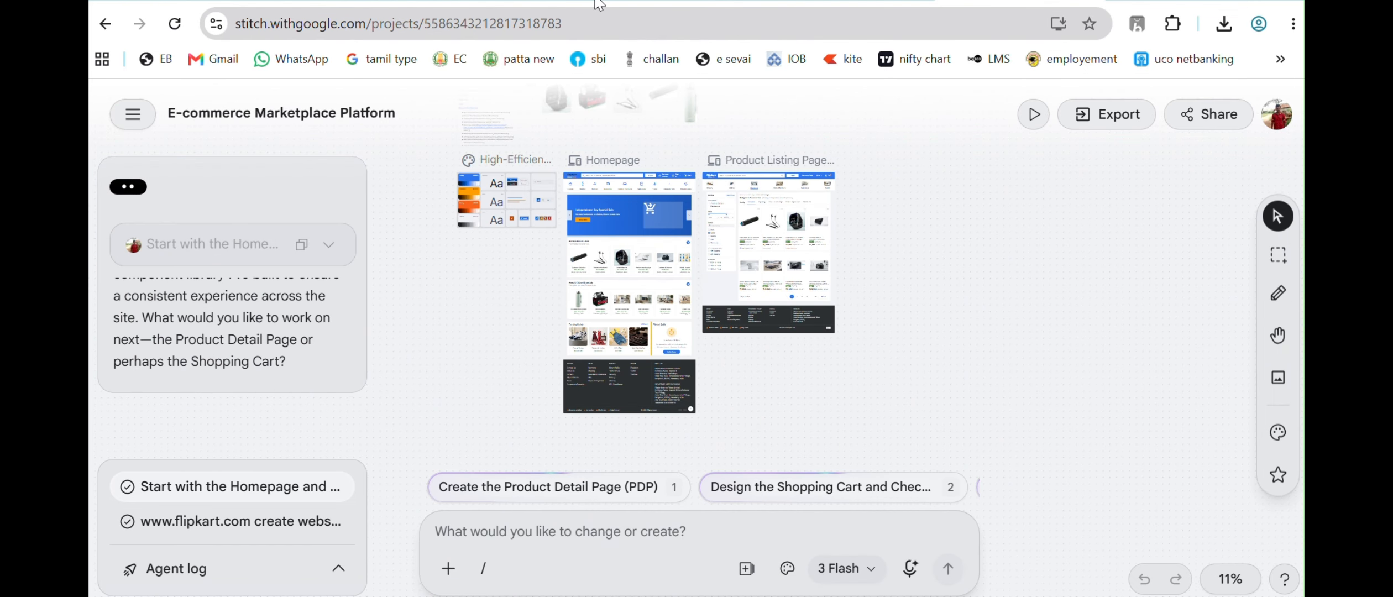
# Preview the marketplace prototype, reviewing its homepage and the electronics product listing page
pyautogui.click(1034, 115)
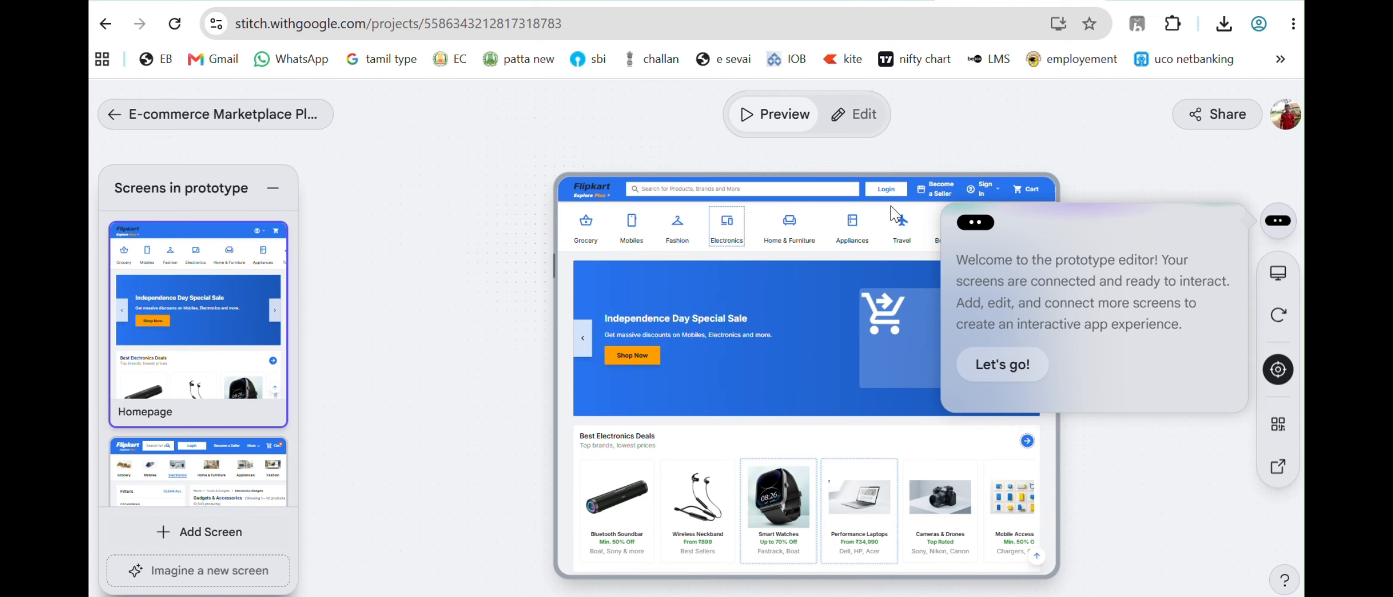
pyautogui.scroll(-10, 809, 358)
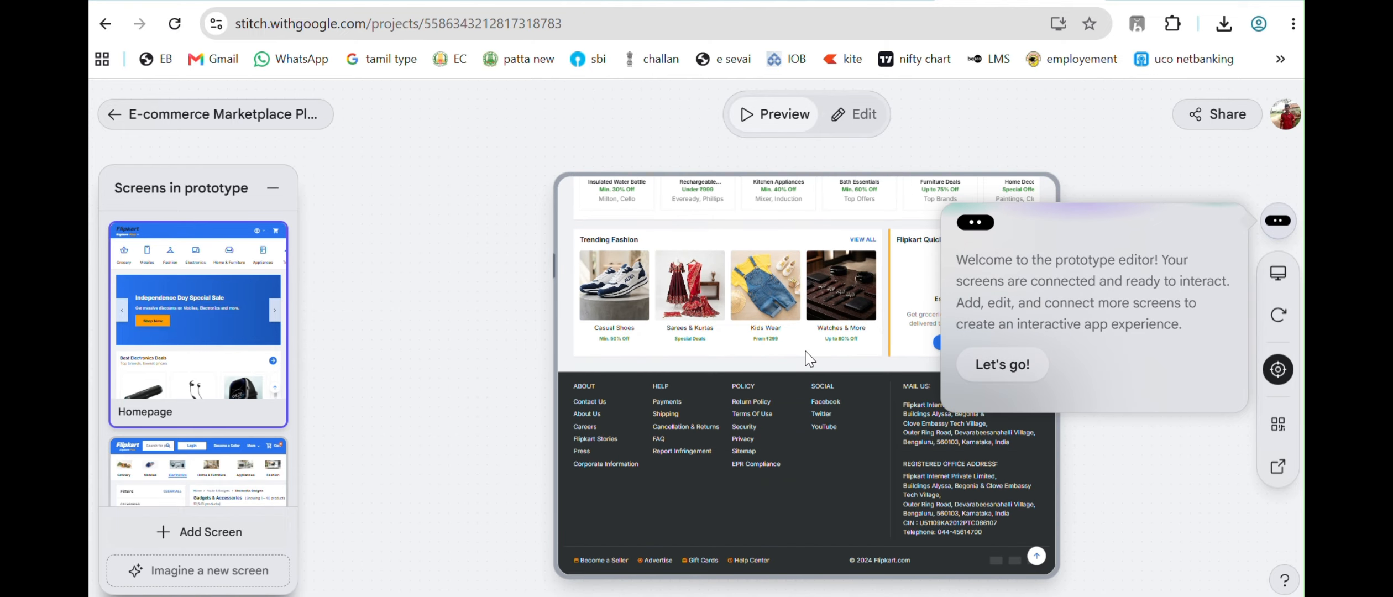
pyautogui.click(220, 462)
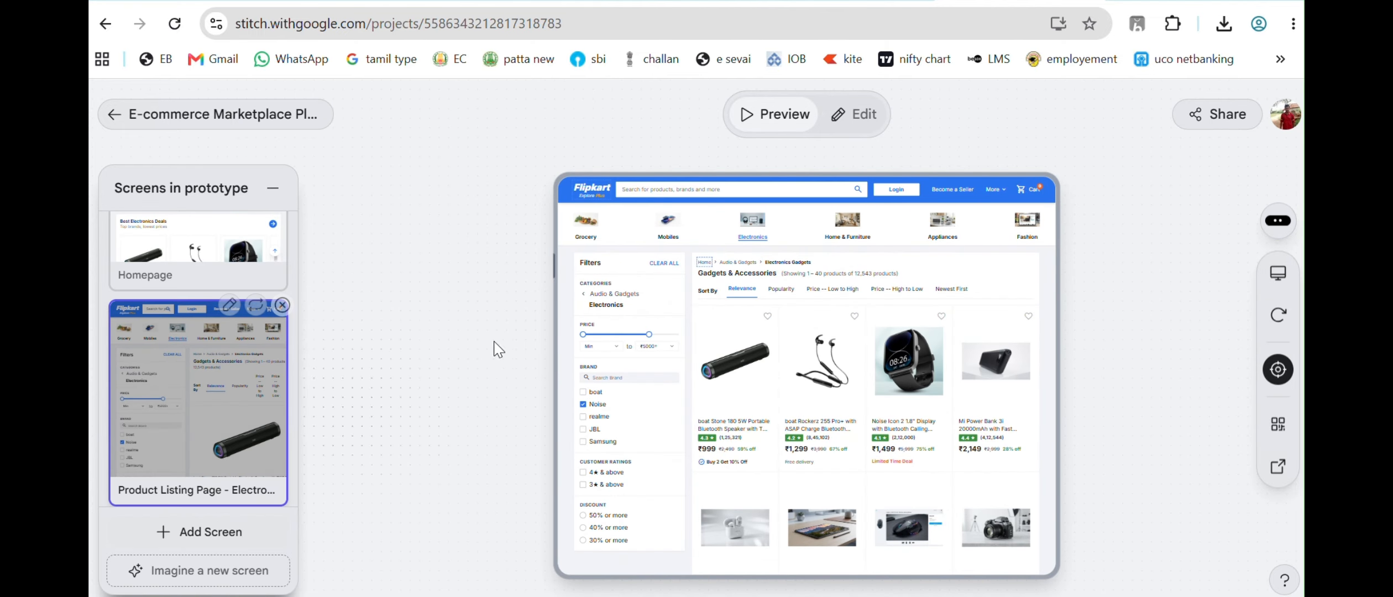
pyautogui.scroll(-5, 829, 387)
pyautogui.scroll(5, 834, 366)
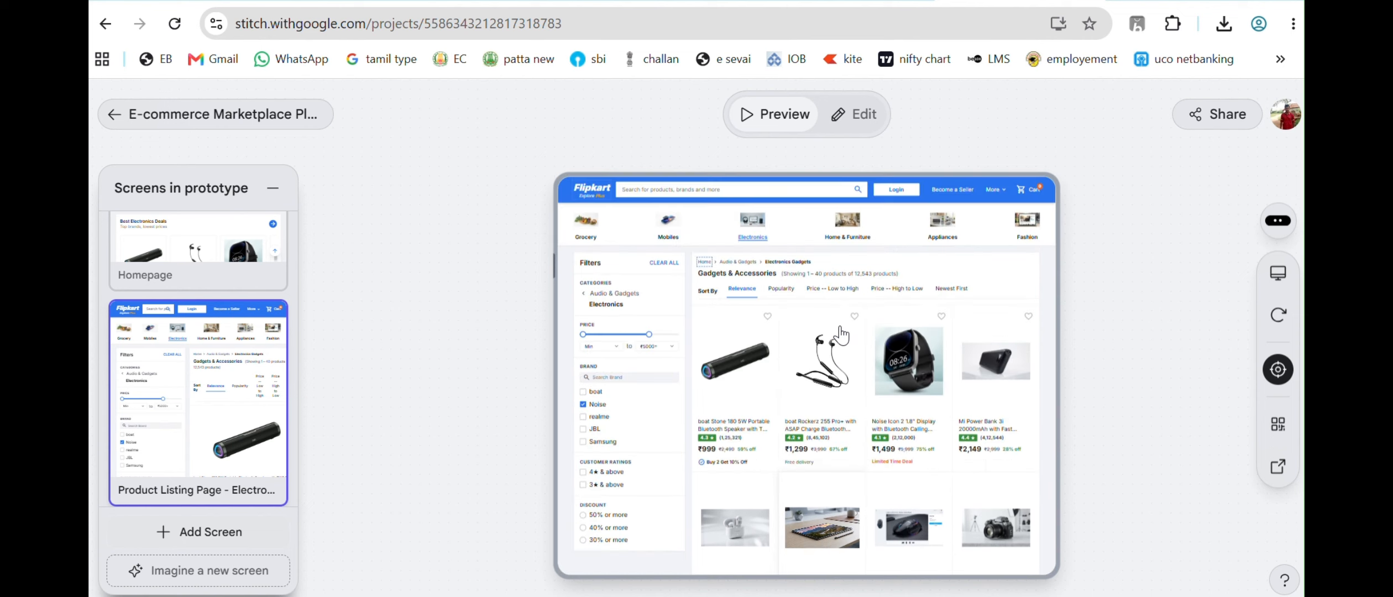
# Switch the marketplace prototype to edit mode and examine the product listing page in the mobile layout
pyautogui.click(860, 127)
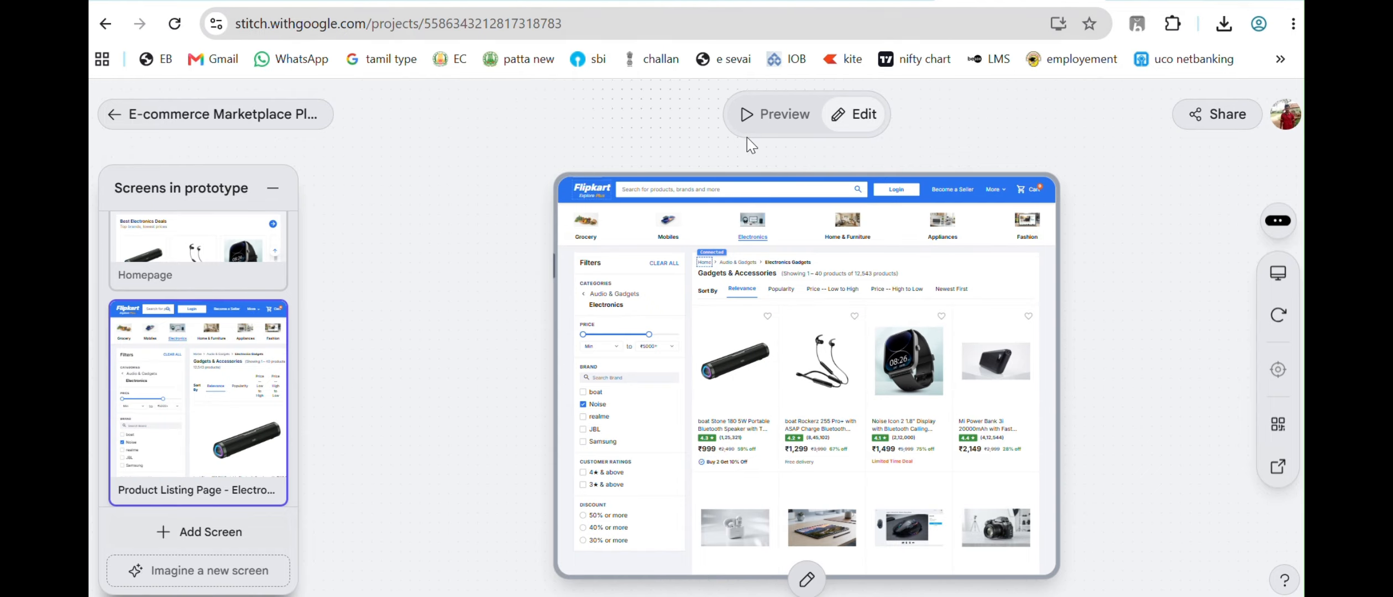
pyautogui.click(1271, 283)
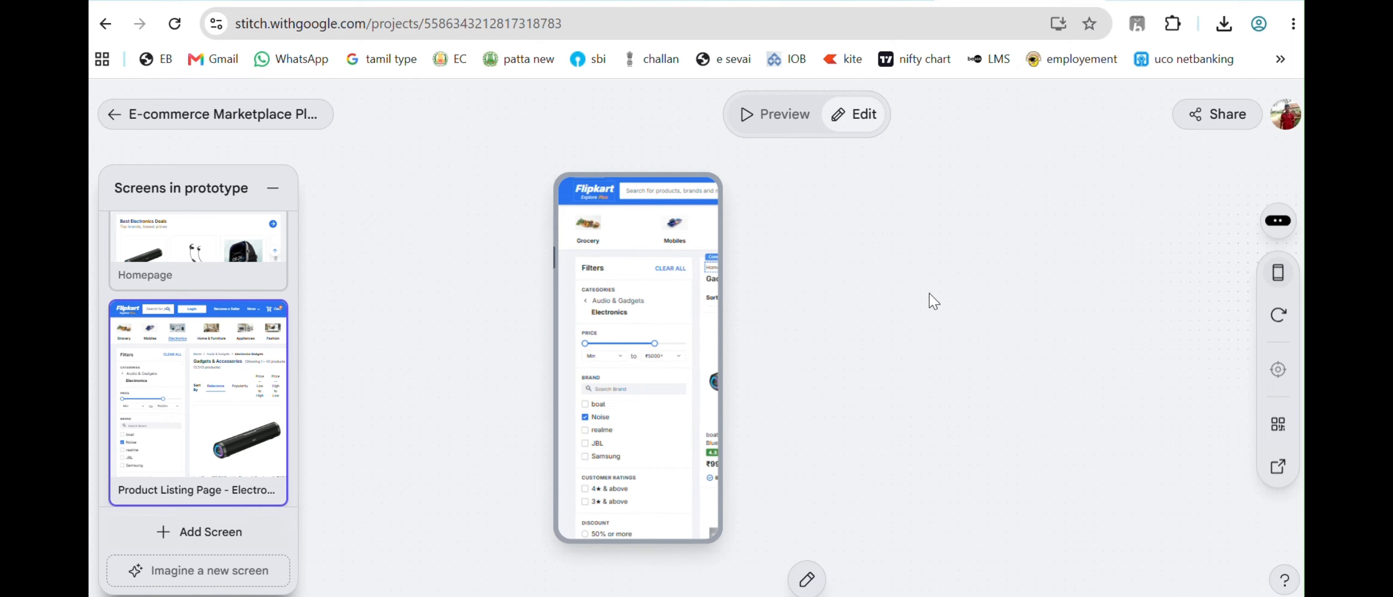
pyautogui.scroll(-3, 781, 343)
pyautogui.scroll(-4, 781, 343)
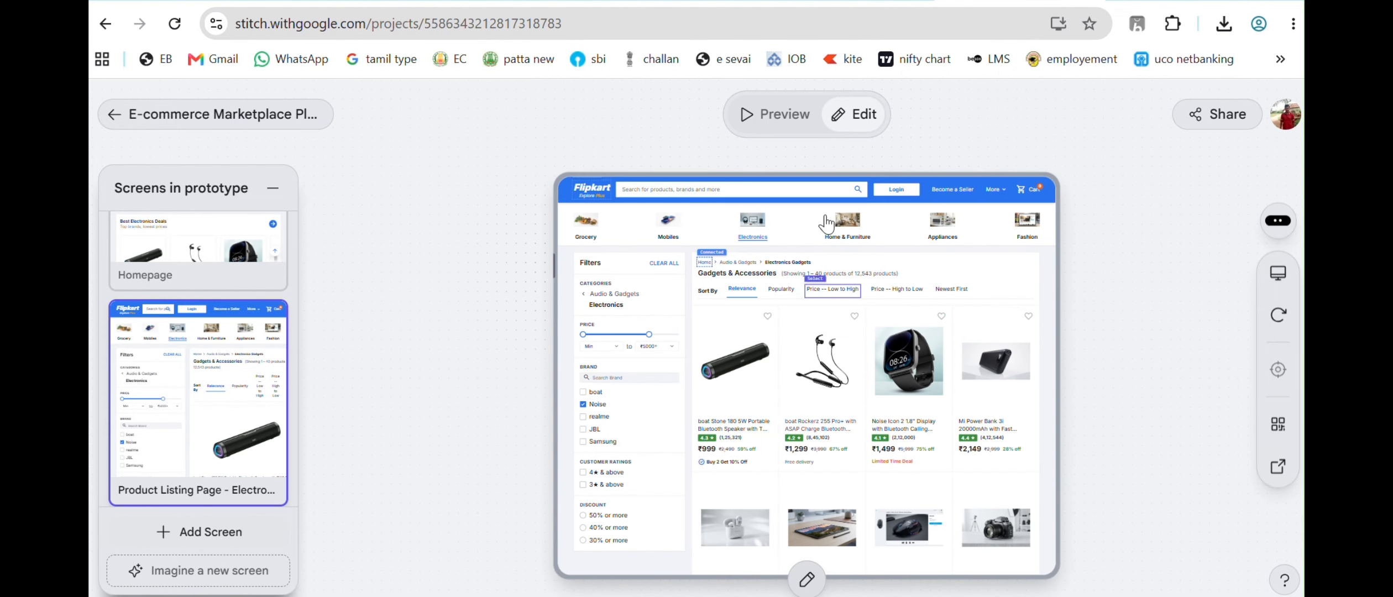
# Generate a native mobile app design in a new project from the prompt "create app for fitness tracker"
pyautogui.click(599, 3)
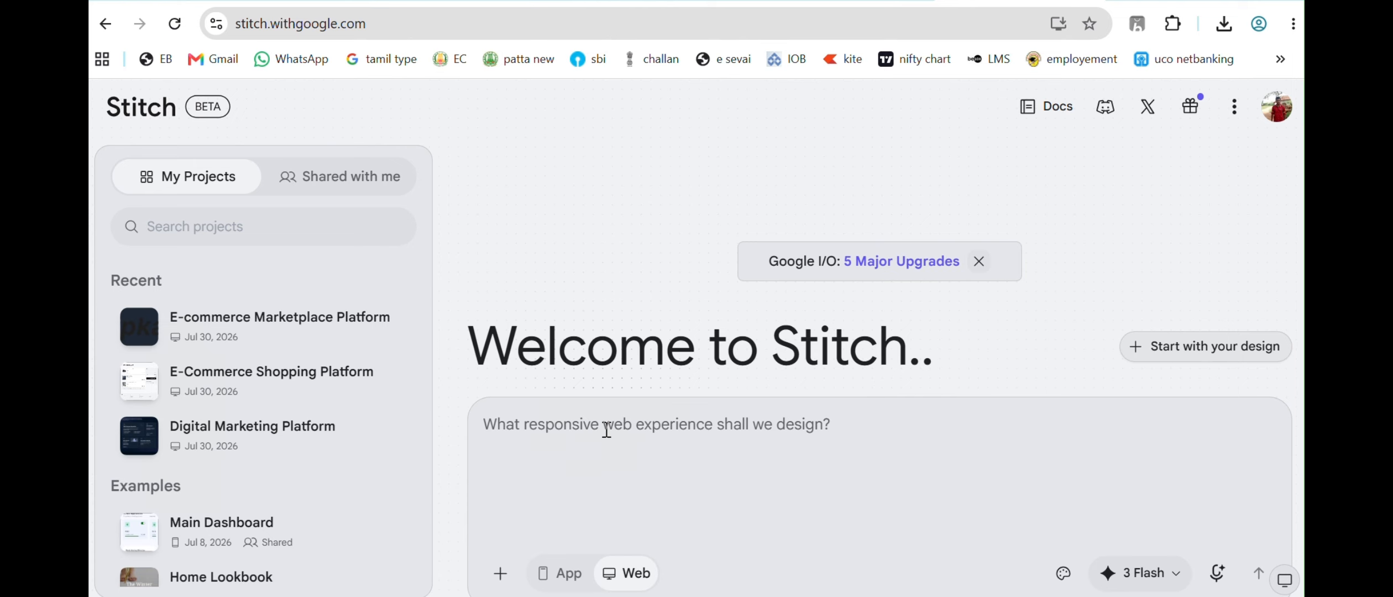
pyautogui.click(559, 573)
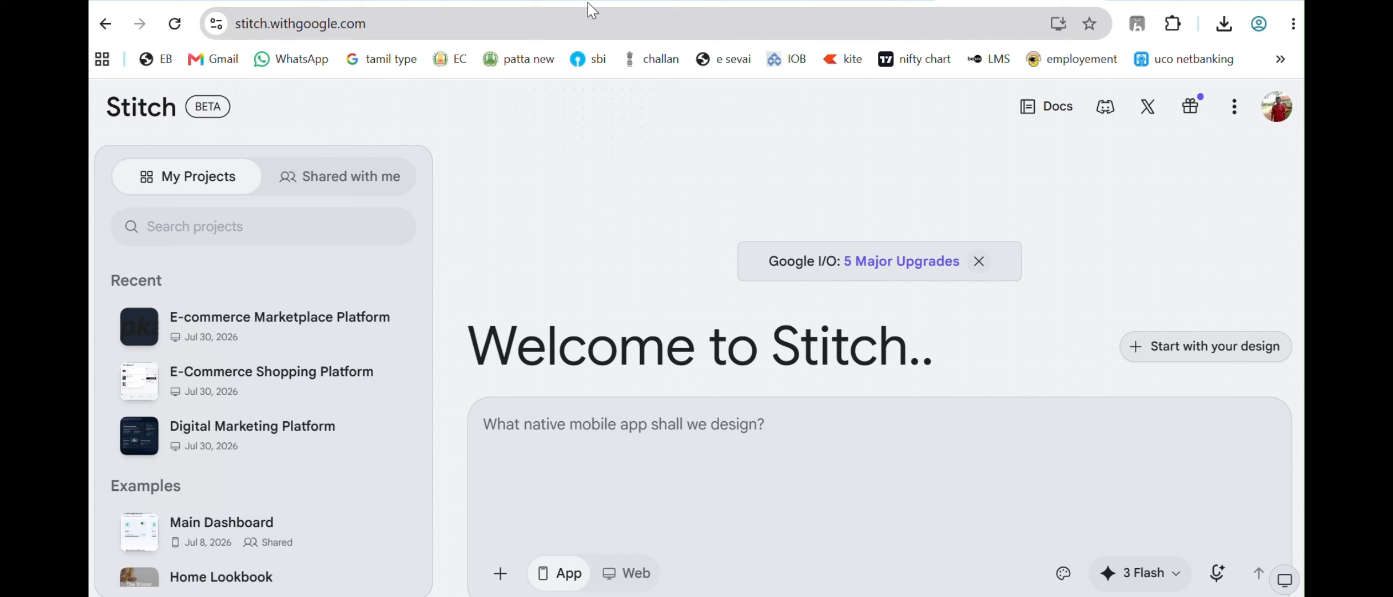
pyautogui.write('create app for fitness tracker')
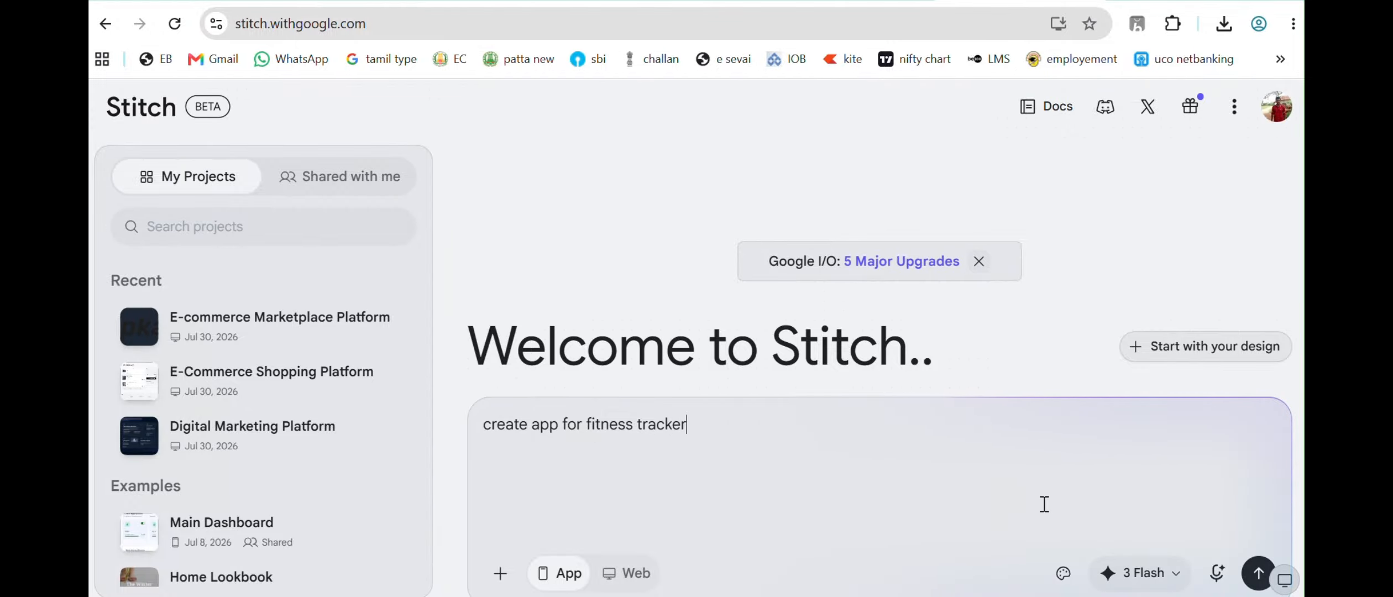
pyautogui.click(1244, 569)
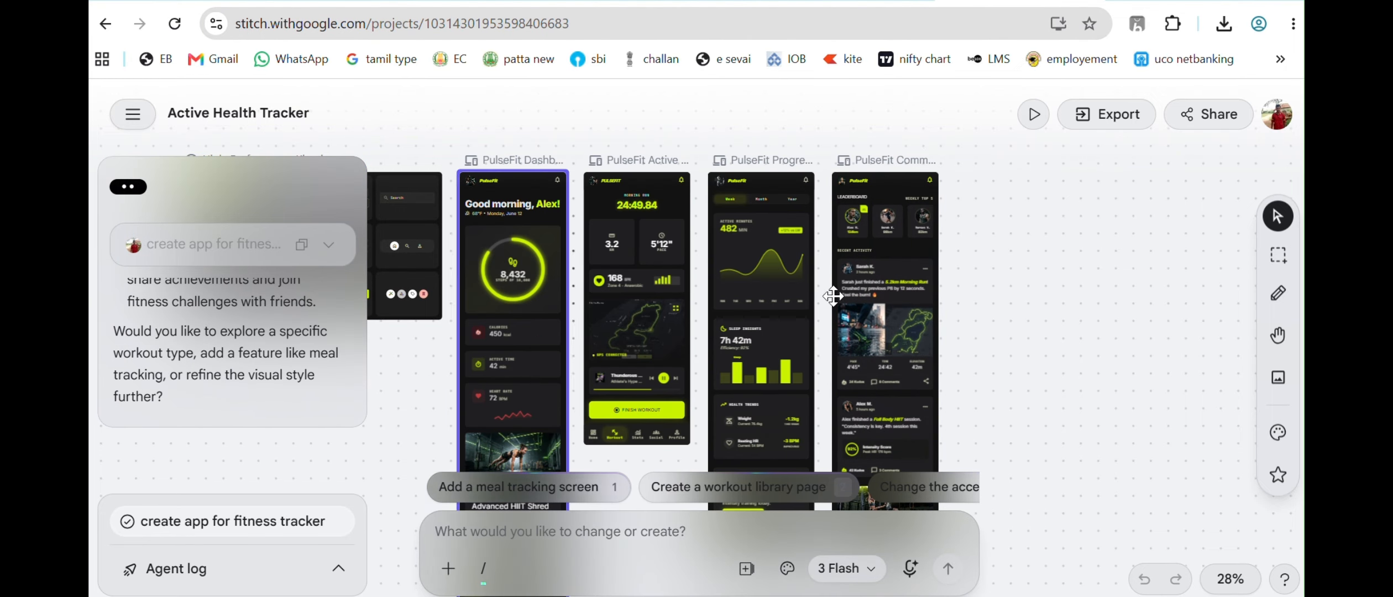
# Preview the fitness tracker prototype's Dashboard, Active Tracker, Progress Analytics and social leaderboard screens, and switch the prototype to edit mode
pyautogui.click(1032, 115)
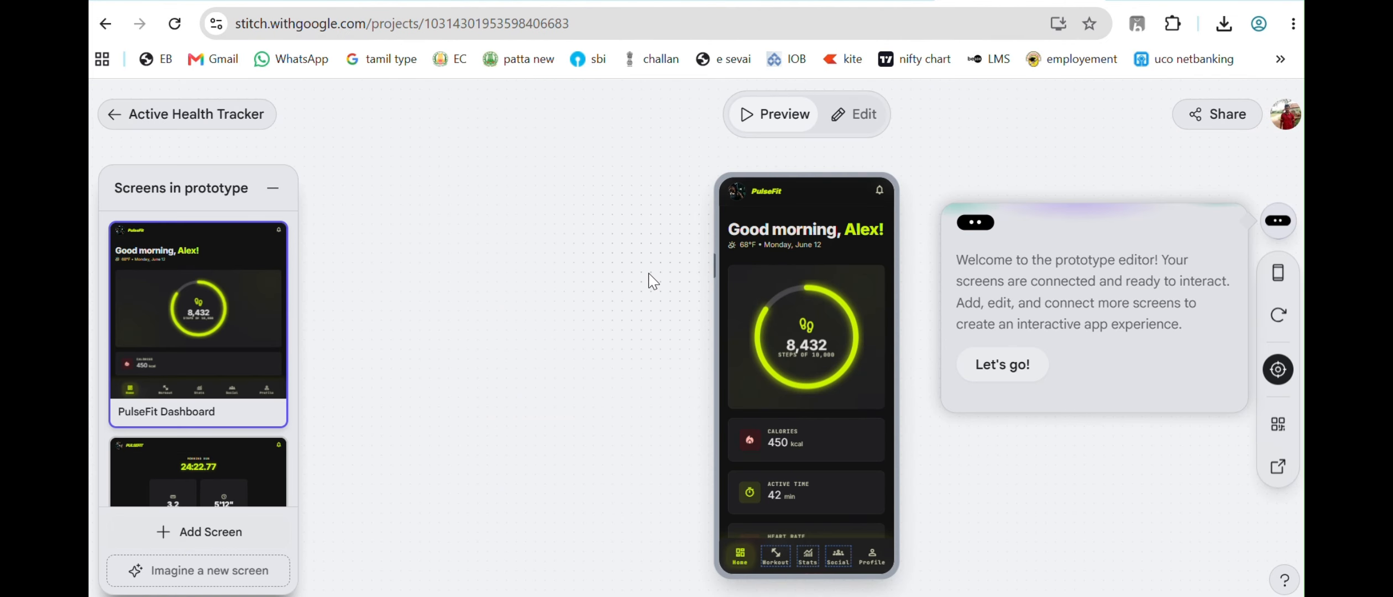
pyautogui.scroll(-5, 166, 332)
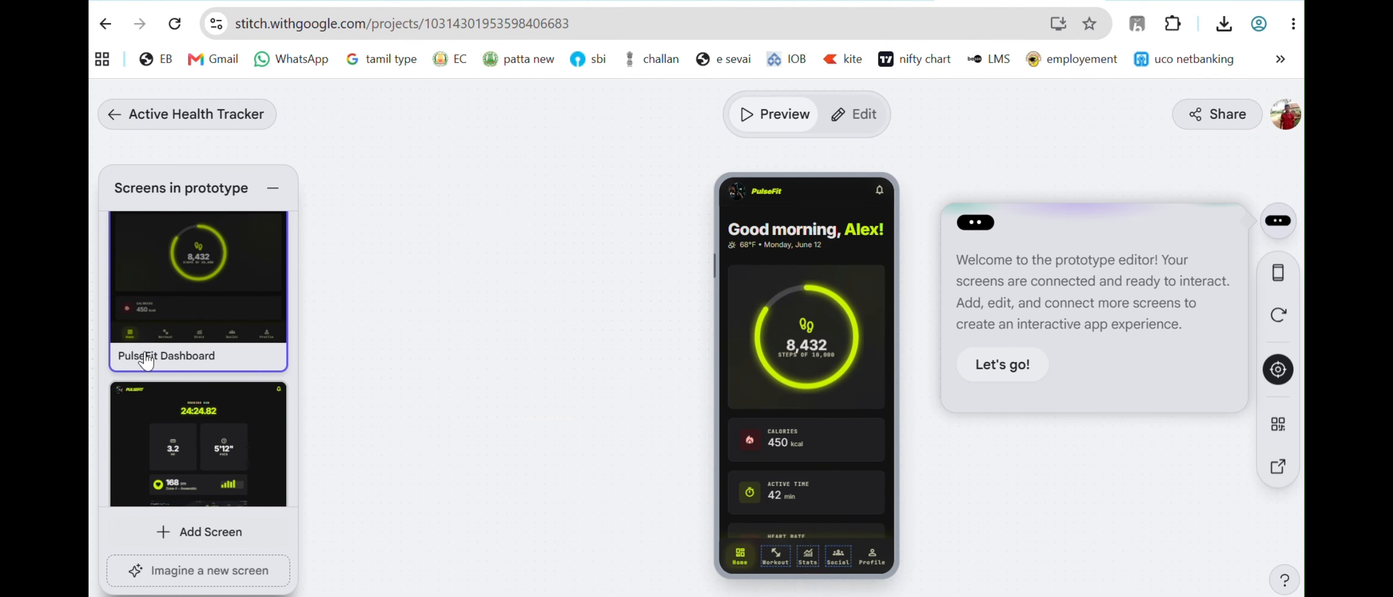
pyautogui.click(173, 297)
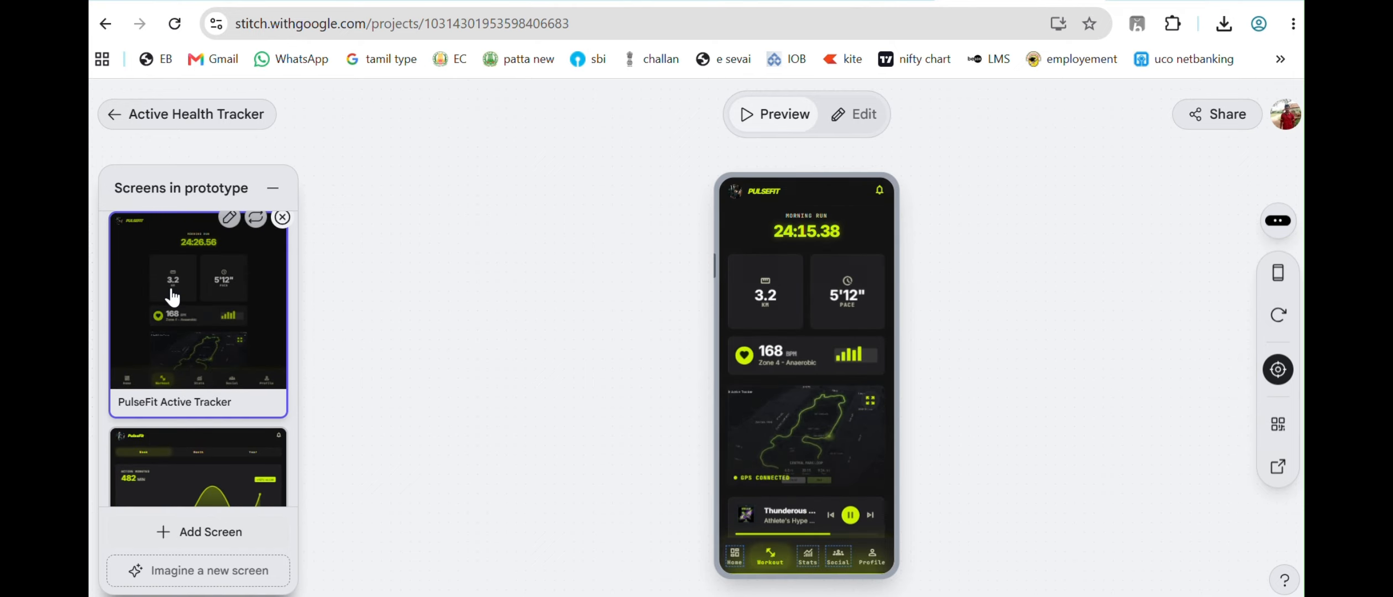
pyautogui.scroll(-3, 182, 310)
pyautogui.click(186, 312)
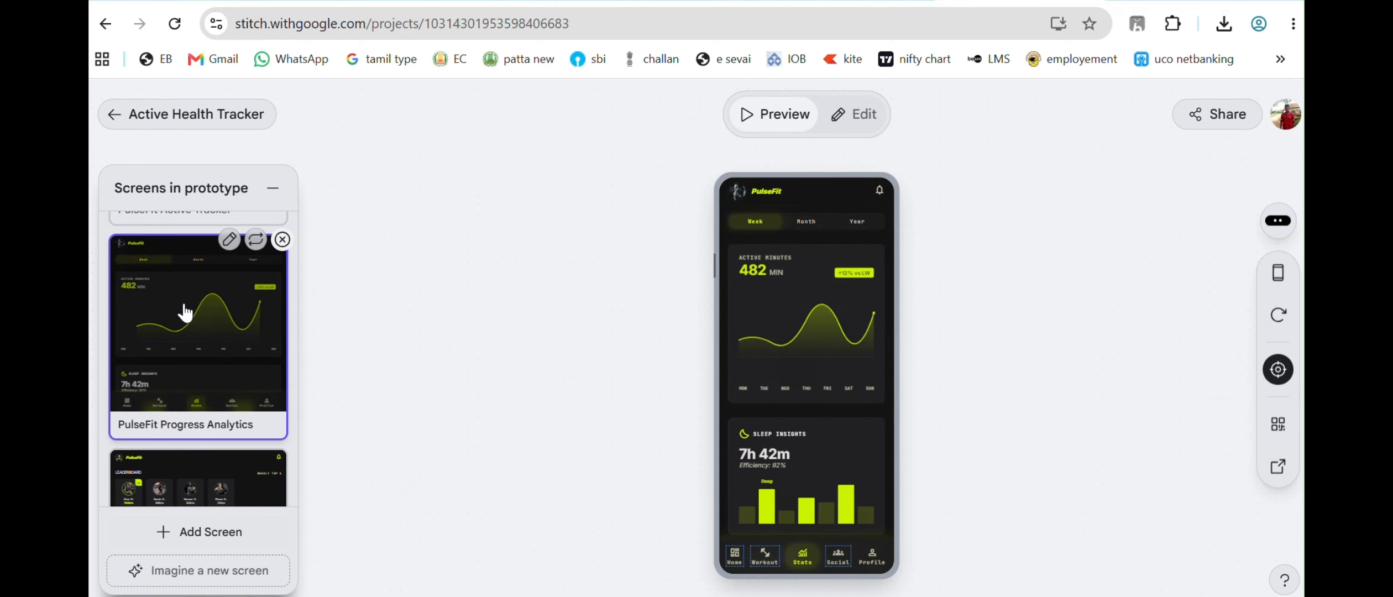
pyautogui.scroll(-3, 186, 320)
pyautogui.click(194, 350)
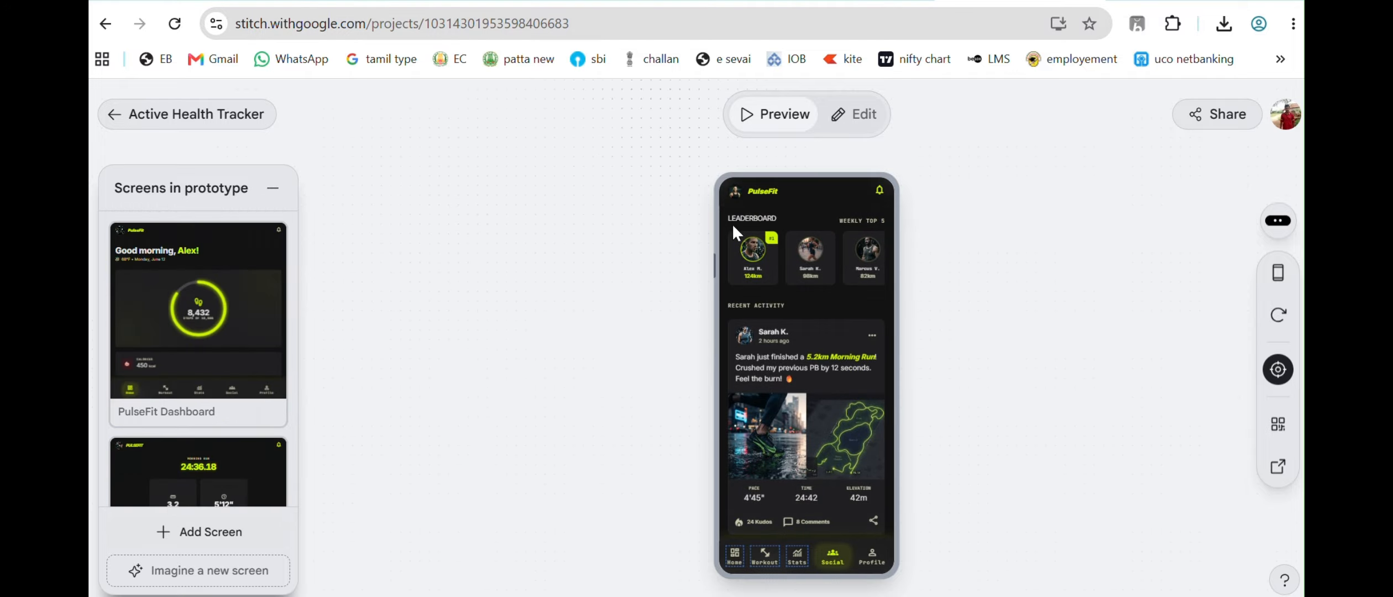
pyautogui.click(846, 122)
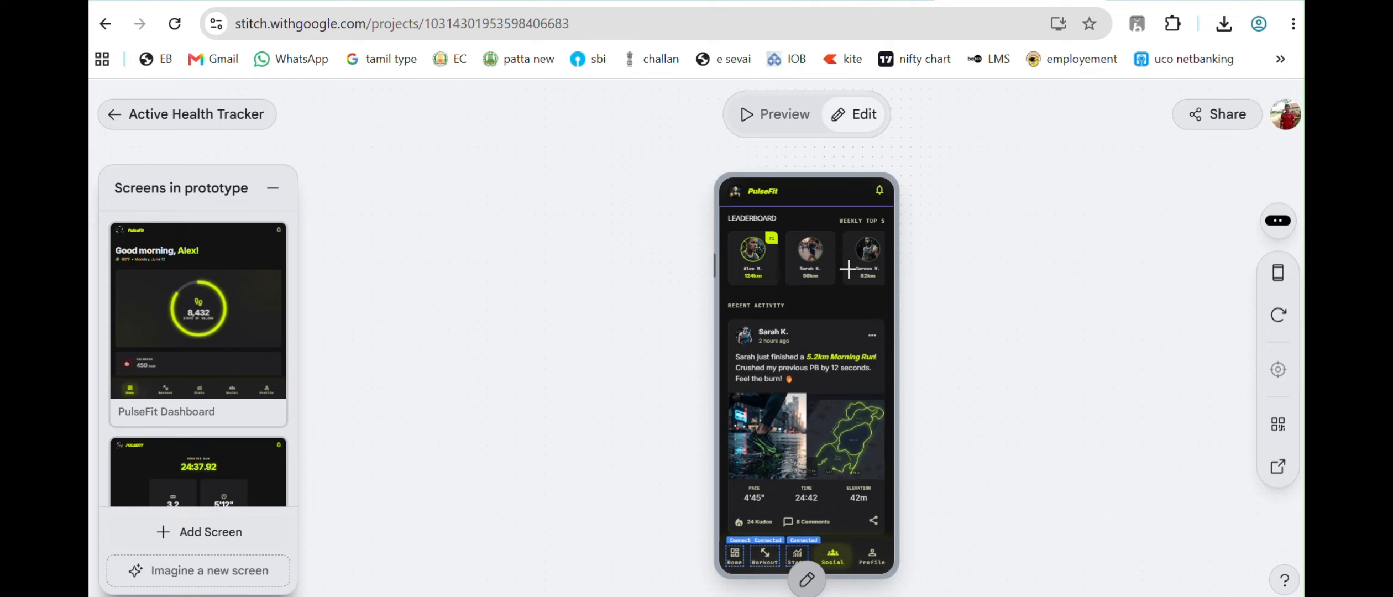